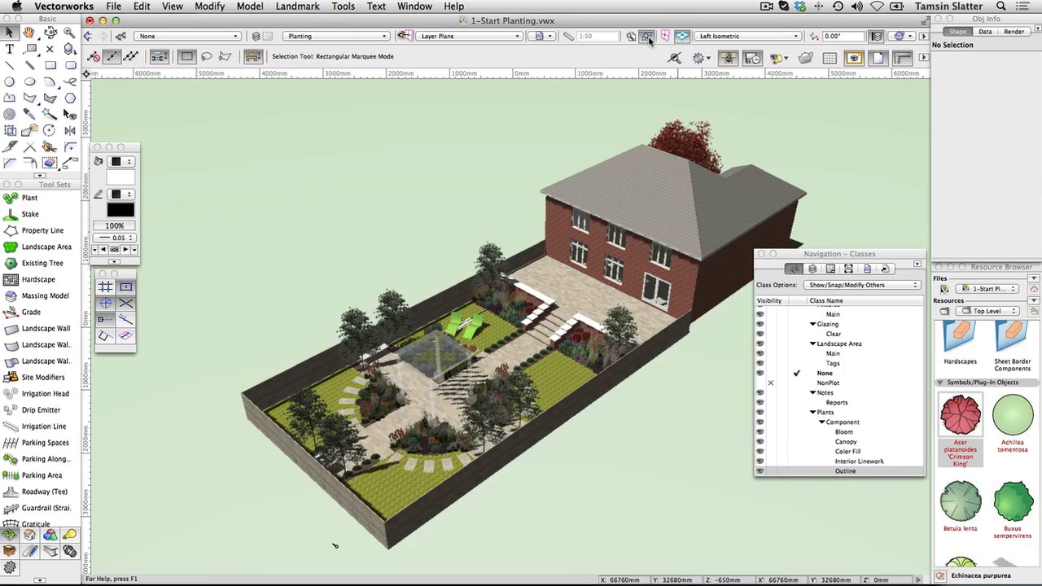
Switch the view from Left Isometric to Top/Plan and pick the Site Planning Plant tool
{"action": "left_click", "coordinate": [647, 38]}
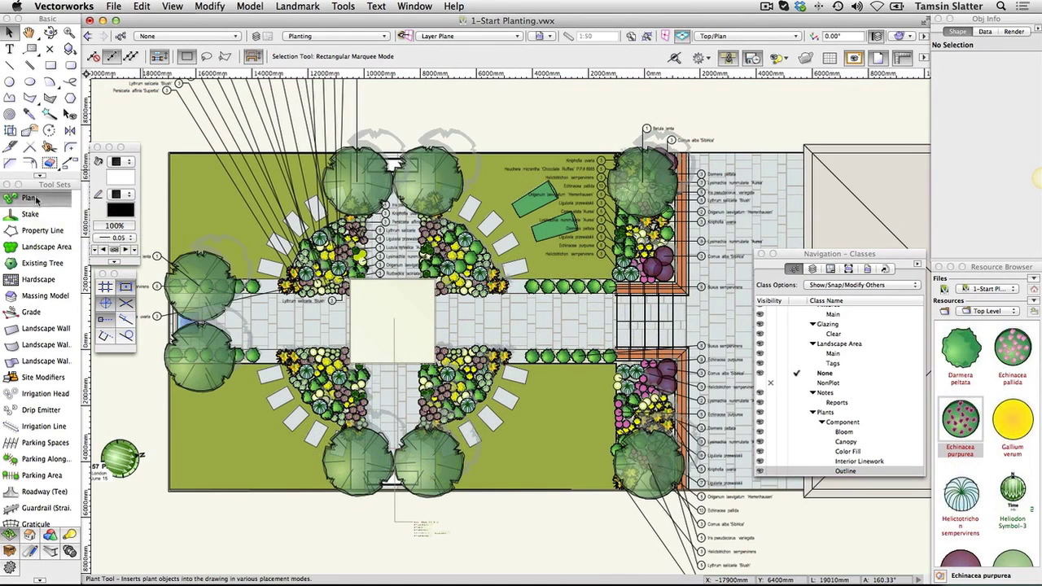
{"action": "left_click", "coordinate": [37, 198]}
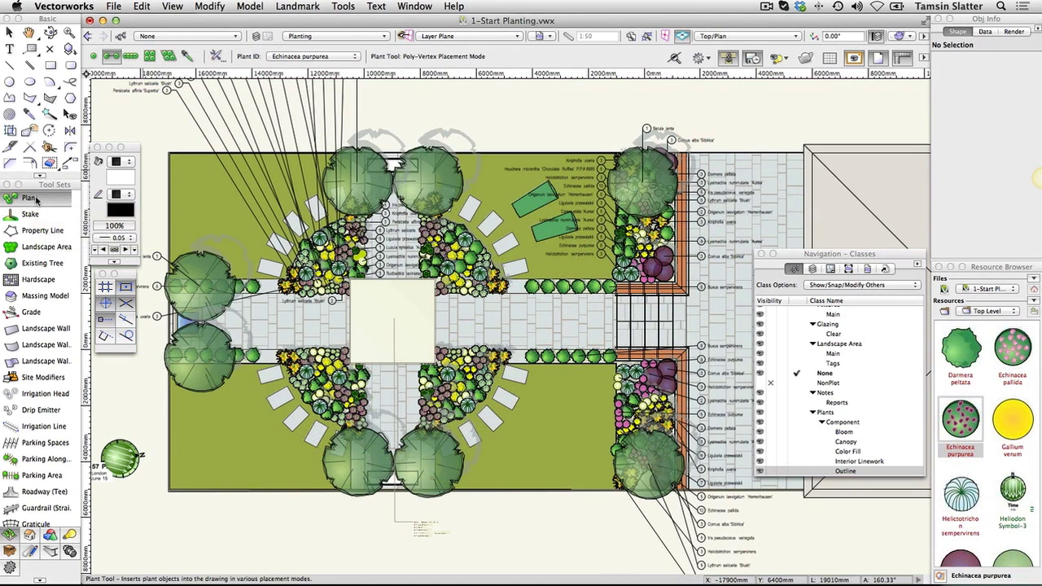
In Plant Settings, choose Ornamental Tree 02 from the Plant Objects.vwx library
{"action": "left_click", "coordinate": [215, 57]}
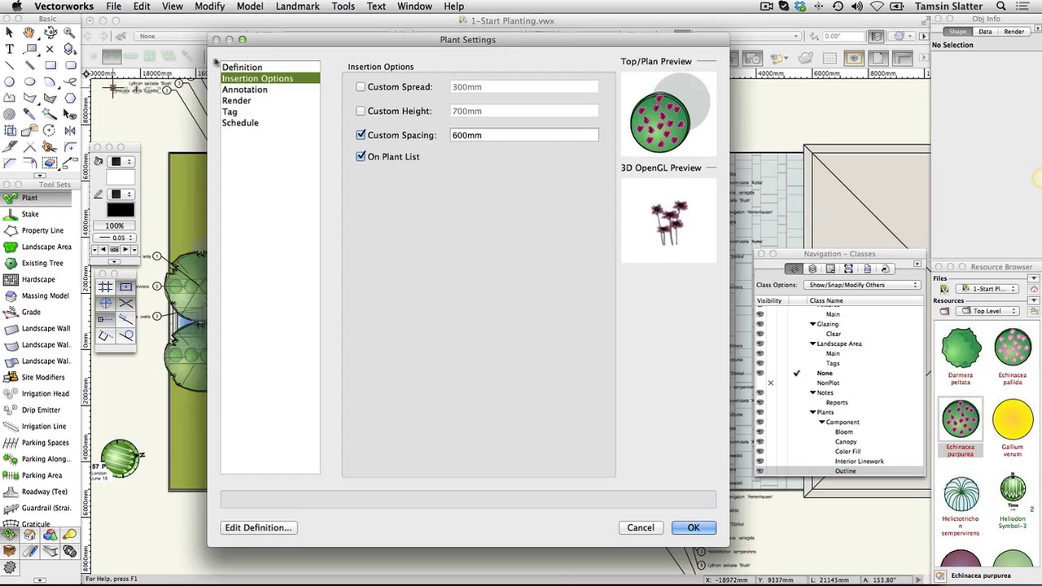
{"action": "left_click", "coordinate": [244, 68]}
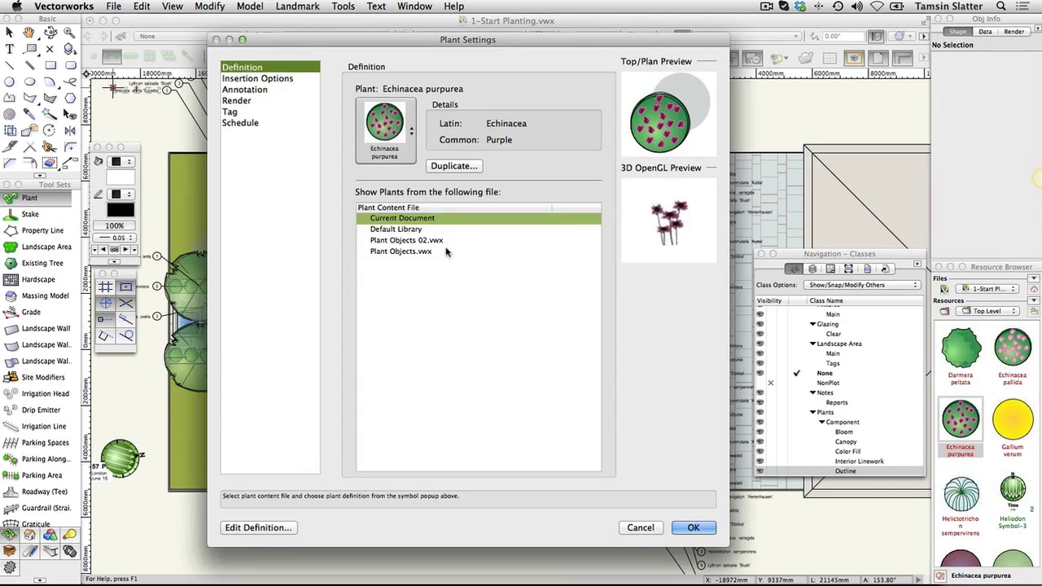
{"action": "left_click", "coordinate": [402, 255]}
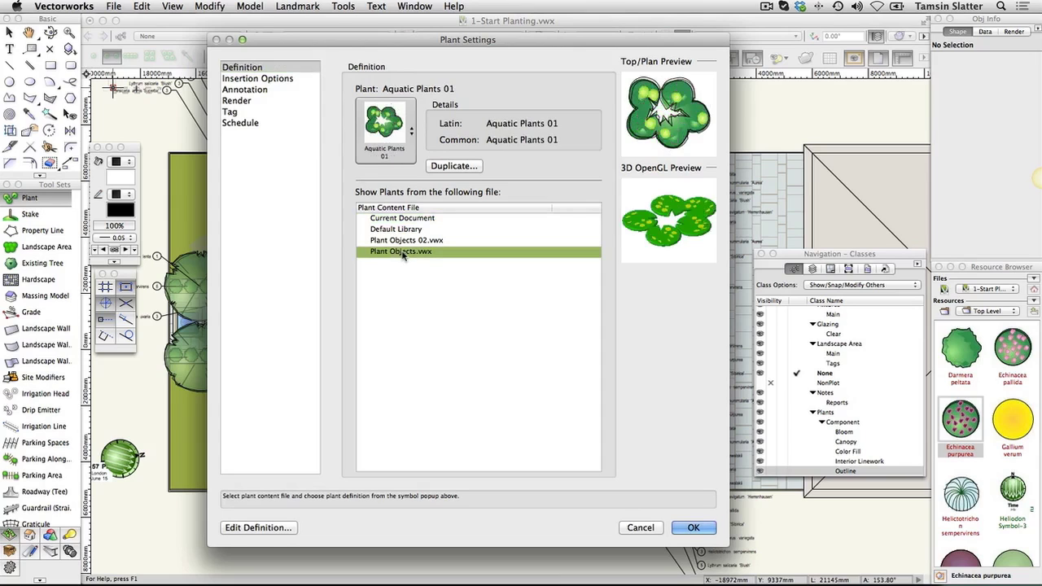
{"action": "left_click", "coordinate": [402, 154]}
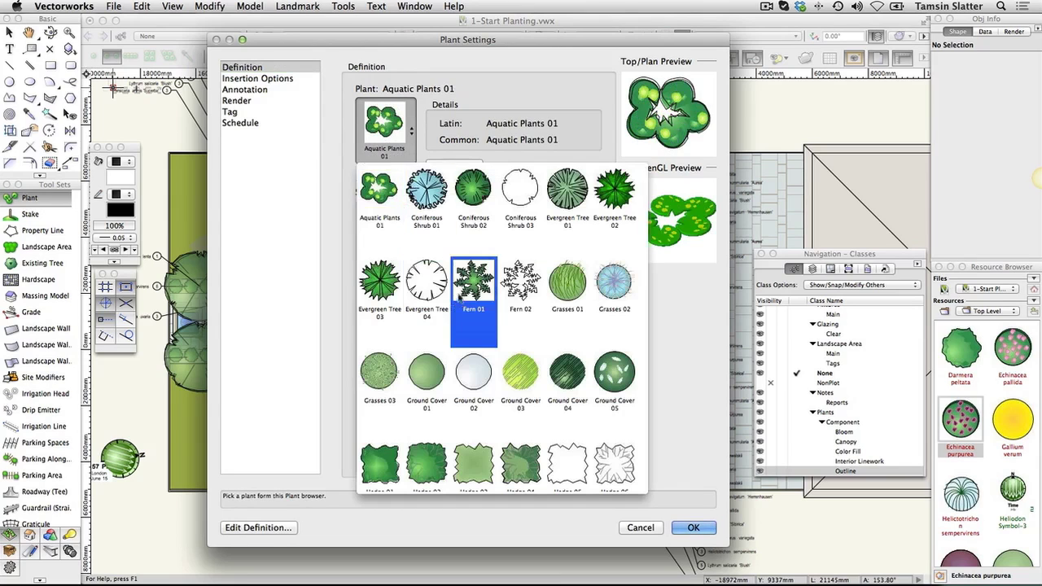
{"action": "scroll", "coordinate": [460, 299], "scroll_direction": "down", "scroll_amount": 2}
{"action": "scroll", "coordinate": [477, 358], "scroll_direction": "down", "scroll_amount": 2}
{"action": "scroll", "coordinate": [477, 362], "scroll_direction": "down", "scroll_amount": 2}
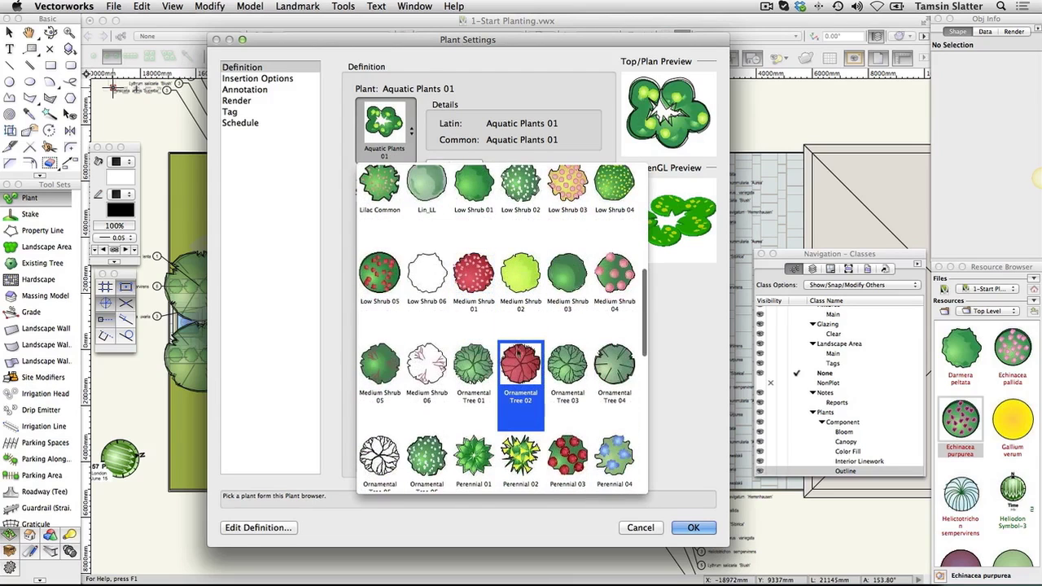
{"action": "left_click", "coordinate": [518, 368]}
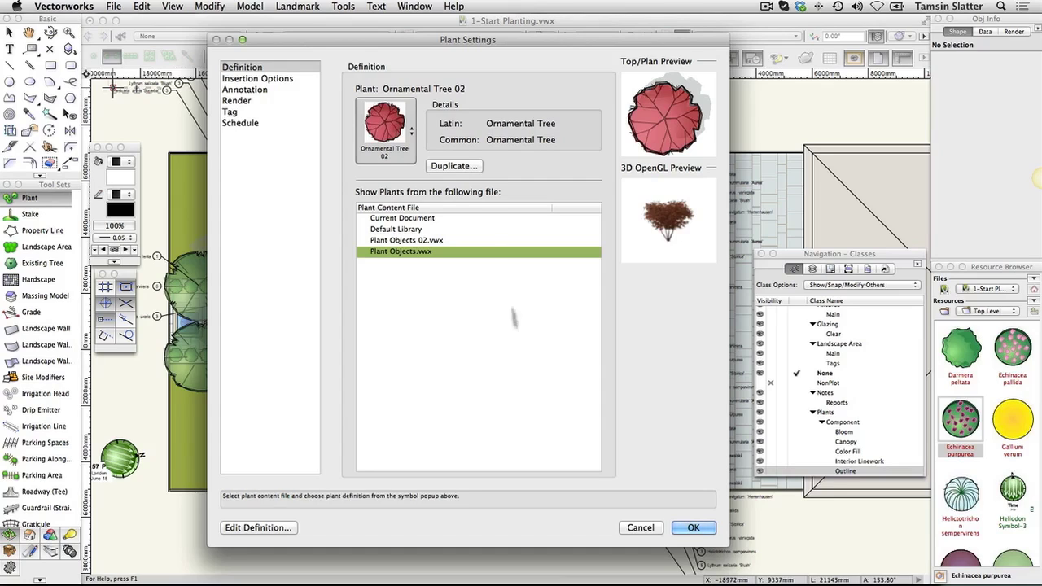
Duplicate Ornamental Tree 02 and set spread, height and spacing to 7500
{"action": "left_click", "coordinate": [455, 166]}
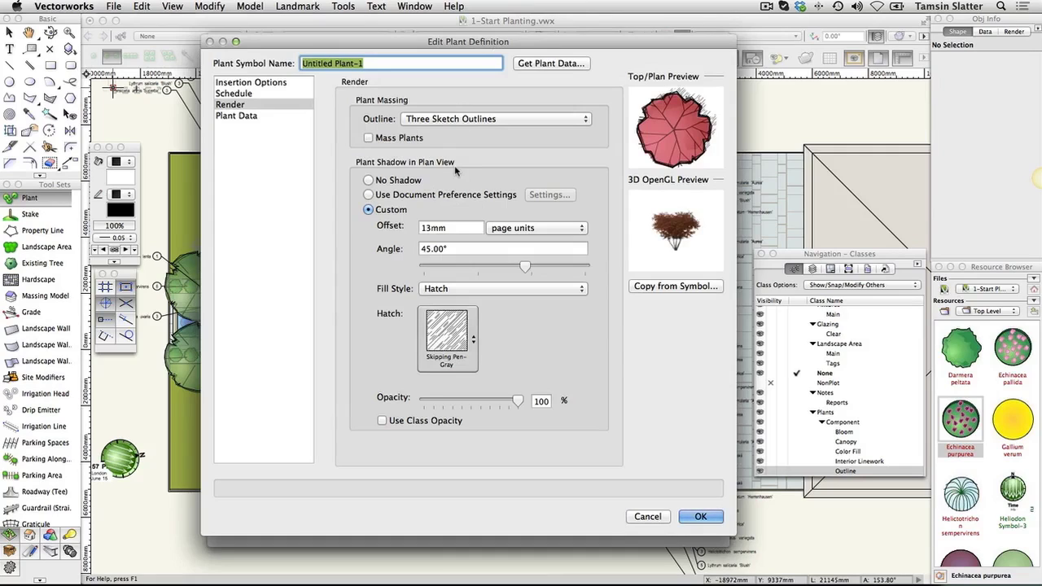
{"action": "left_click", "coordinate": [284, 83]}
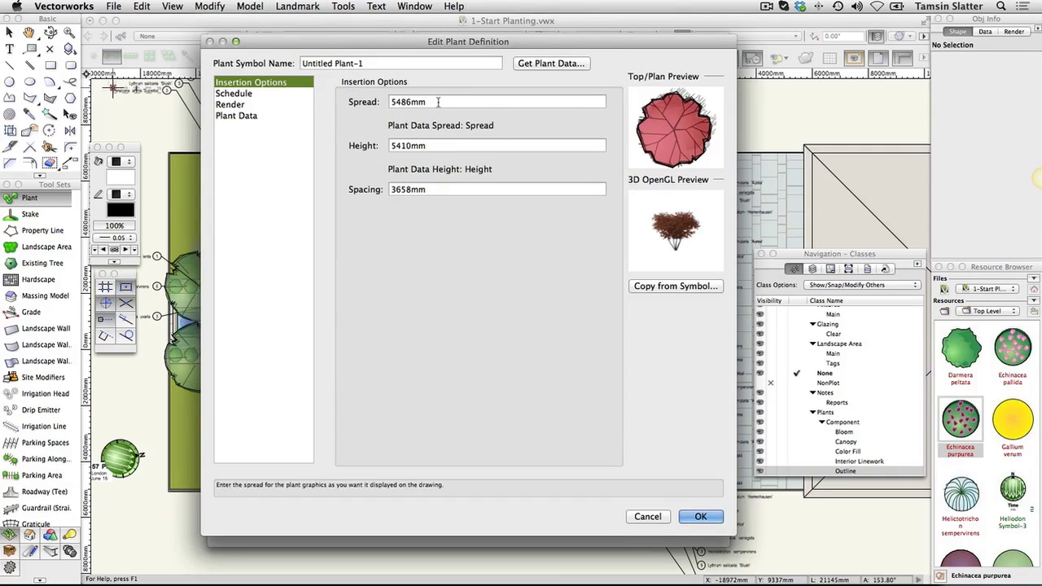
{"action": "left_click", "coordinate": [438, 102]}
{"action": "type", "text": "750"}
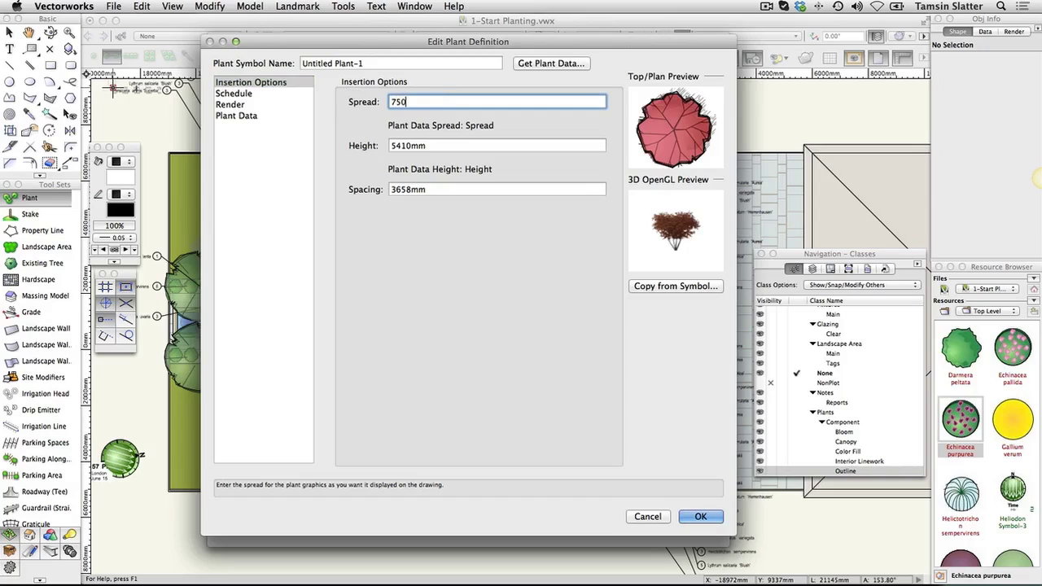
{"action": "type", "text": "0"}
{"action": "left_click", "coordinate": [446, 145]}
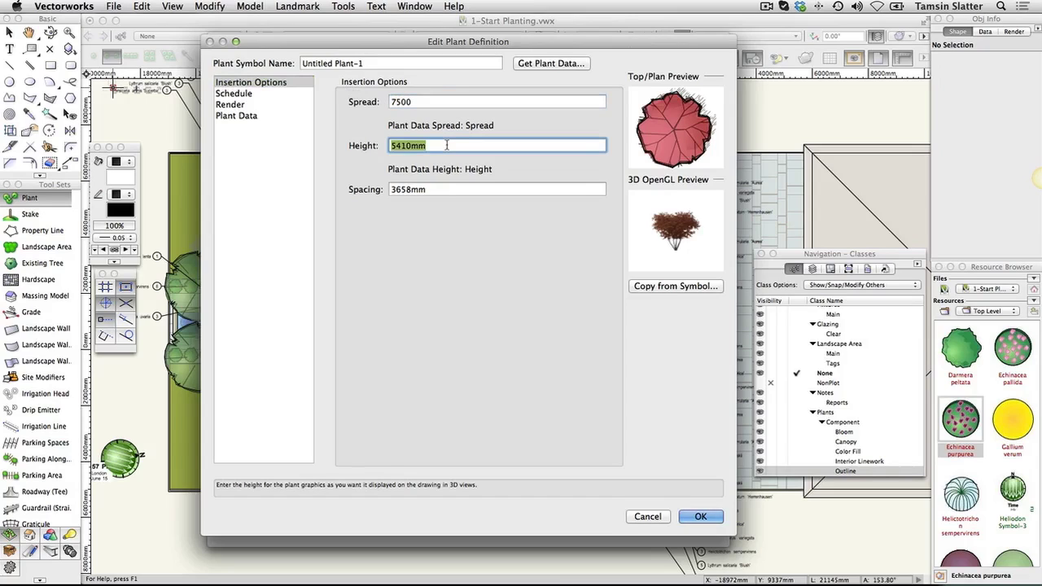
{"action": "type", "text": "750"}
{"action": "type", "text": "0"}
{"action": "left_click", "coordinate": [451, 188]}
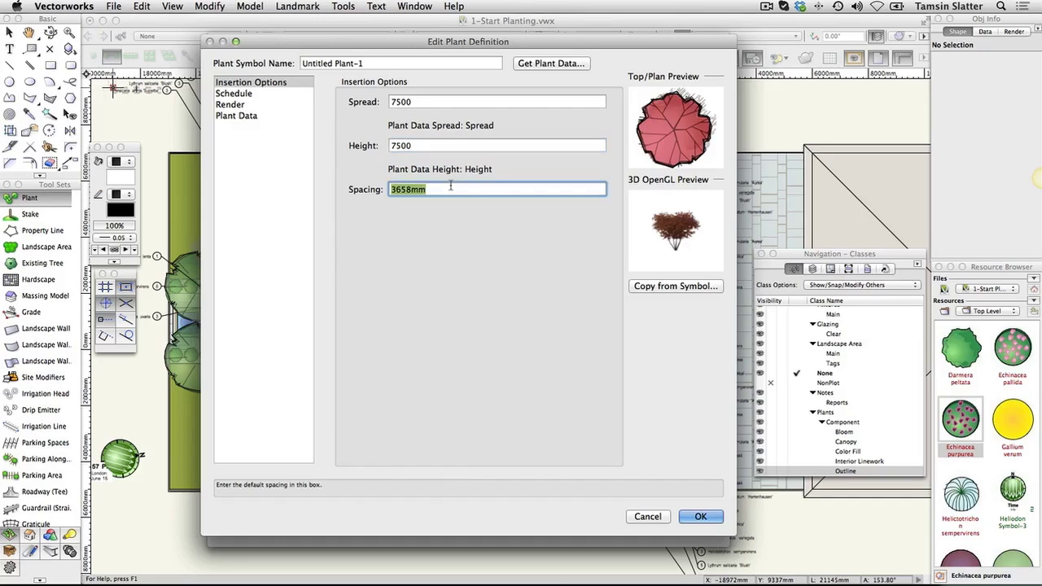
{"action": "type", "text": "7500"}
From the Schedule page, start Get Plant Data with the Trees category
{"action": "left_click", "coordinate": [273, 94]}
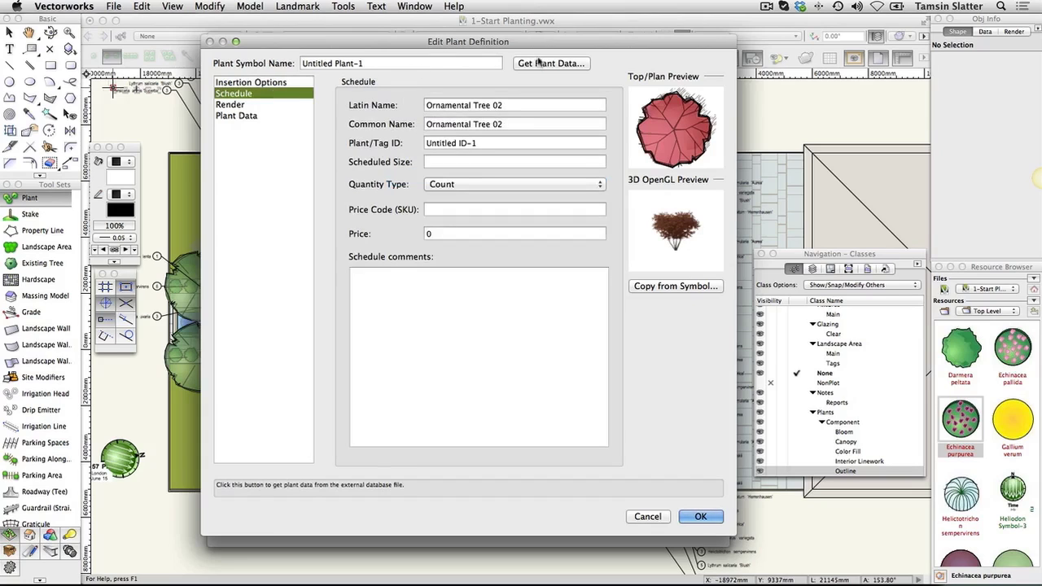
{"action": "left_click", "coordinate": [540, 65]}
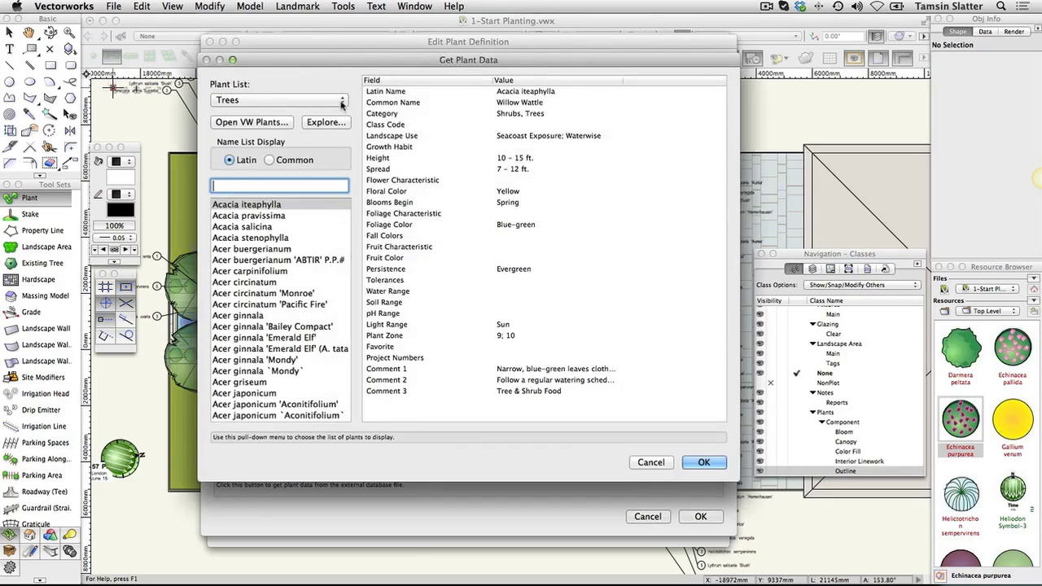
{"action": "left_click", "coordinate": [342, 102]}
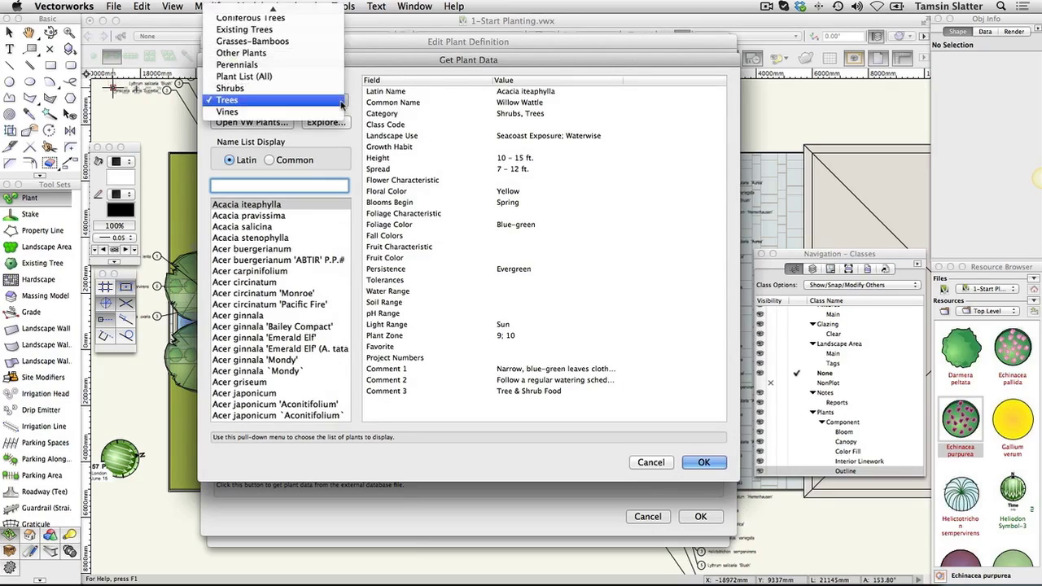
{"action": "left_click", "coordinate": [342, 102]}
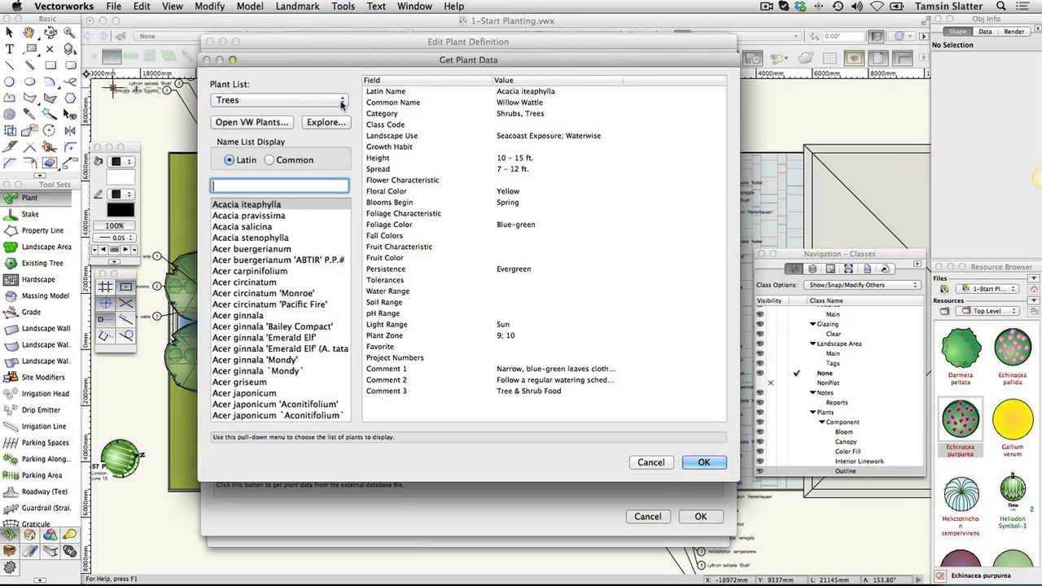
{"action": "scroll", "coordinate": [296, 311], "scroll_direction": "down", "scroll_amount": 2}
{"action": "scroll", "coordinate": [295, 310], "scroll_direction": "down", "scroll_amount": 2}
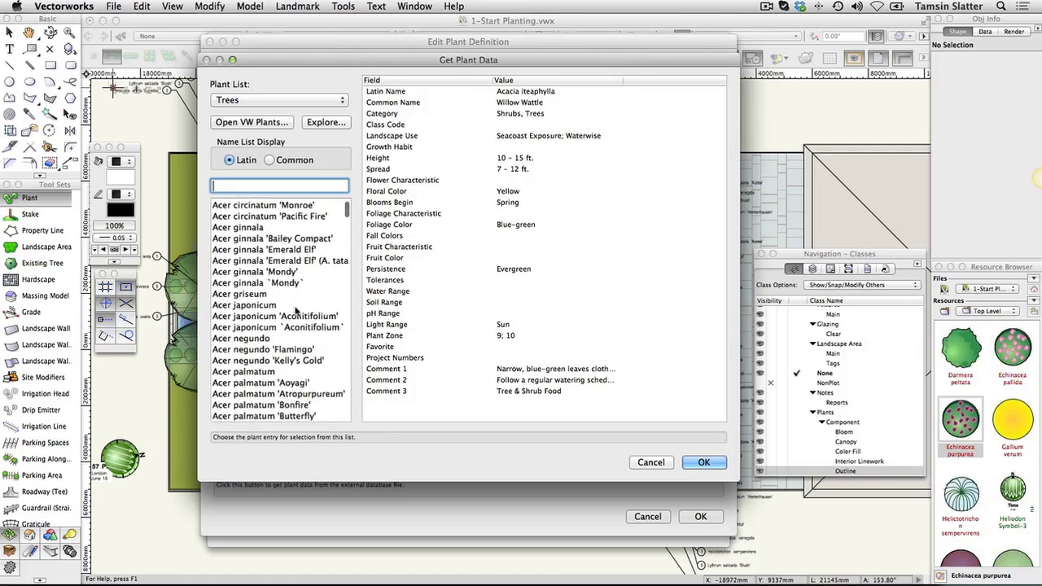
{"action": "scroll", "coordinate": [296, 310], "scroll_direction": "up", "scroll_amount": 3}
{"action": "scroll", "coordinate": [249, 213], "scroll_direction": "down", "scroll_amount": 1}
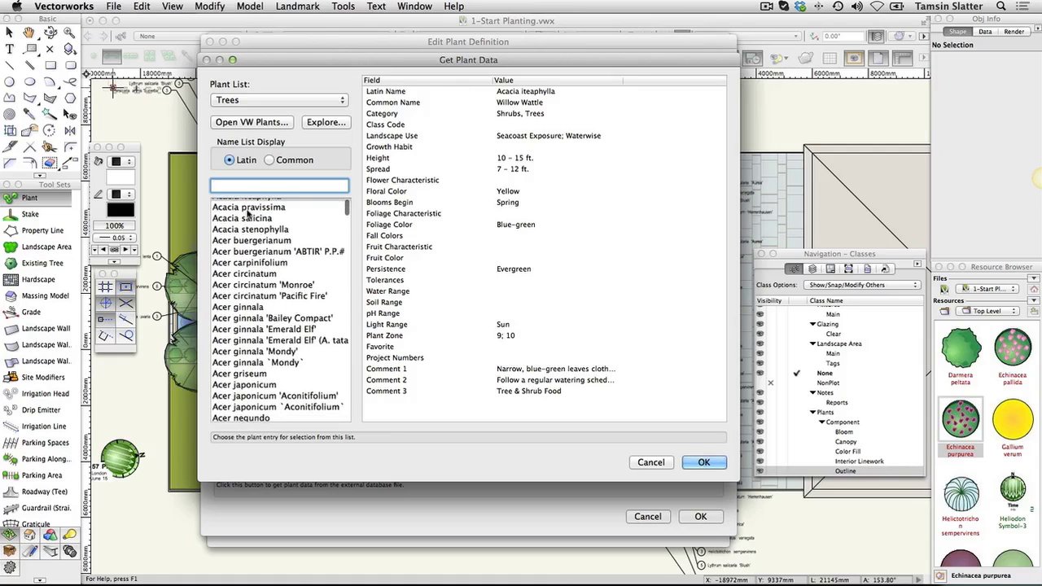
Search 'acer' and apply the Acer platanoides 'Crimson King' plant data
{"action": "type", "text": "acer"}
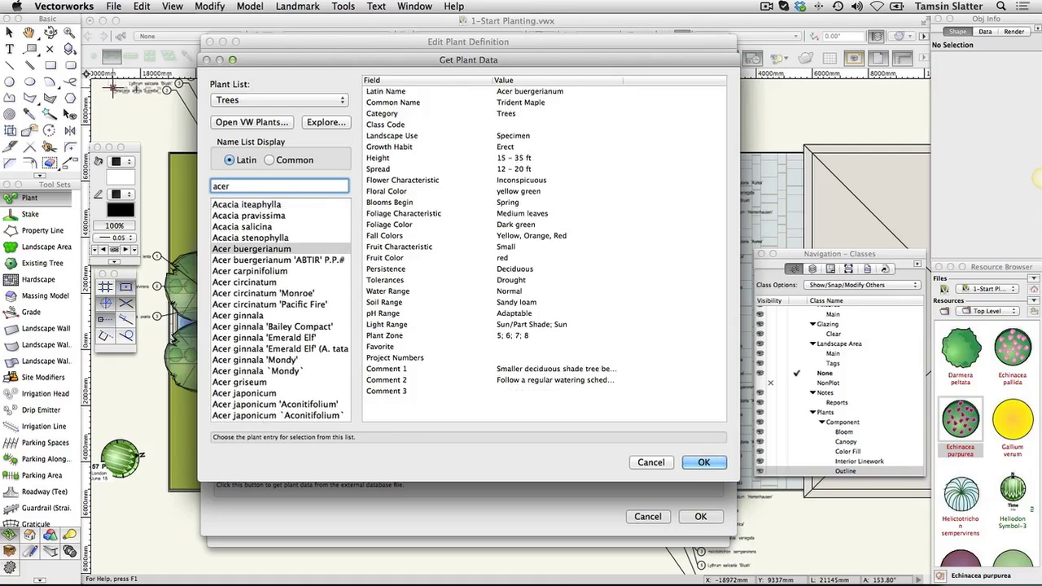
{"action": "scroll", "coordinate": [274, 332], "scroll_direction": "down", "scroll_amount": 3}
{"action": "scroll", "coordinate": [274, 334], "scroll_direction": "down", "scroll_amount": 2}
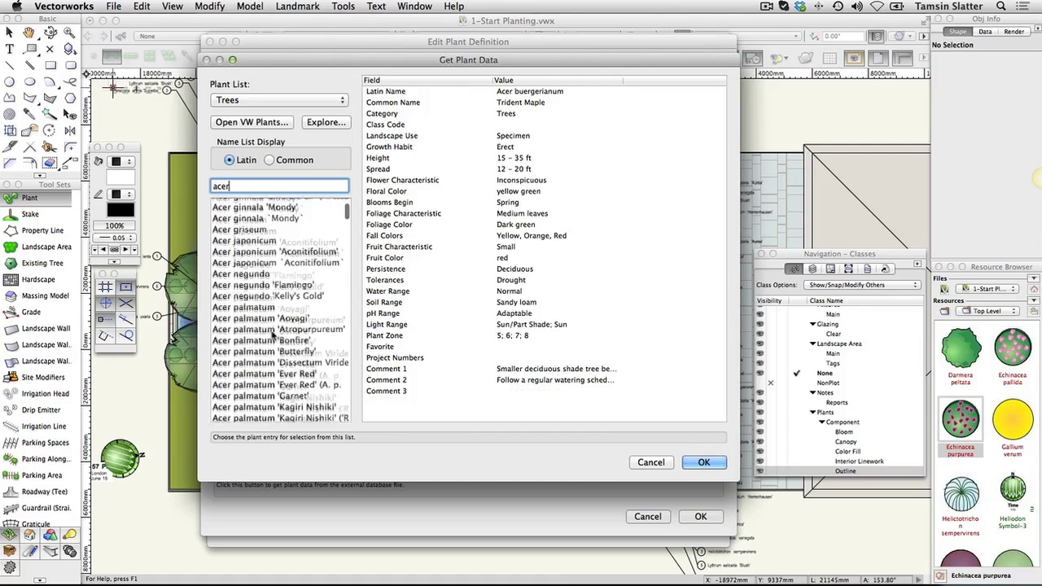
{"action": "scroll", "coordinate": [274, 334], "scroll_direction": "down", "scroll_amount": 1}
{"action": "scroll", "coordinate": [274, 334], "scroll_direction": "down", "scroll_amount": 1}
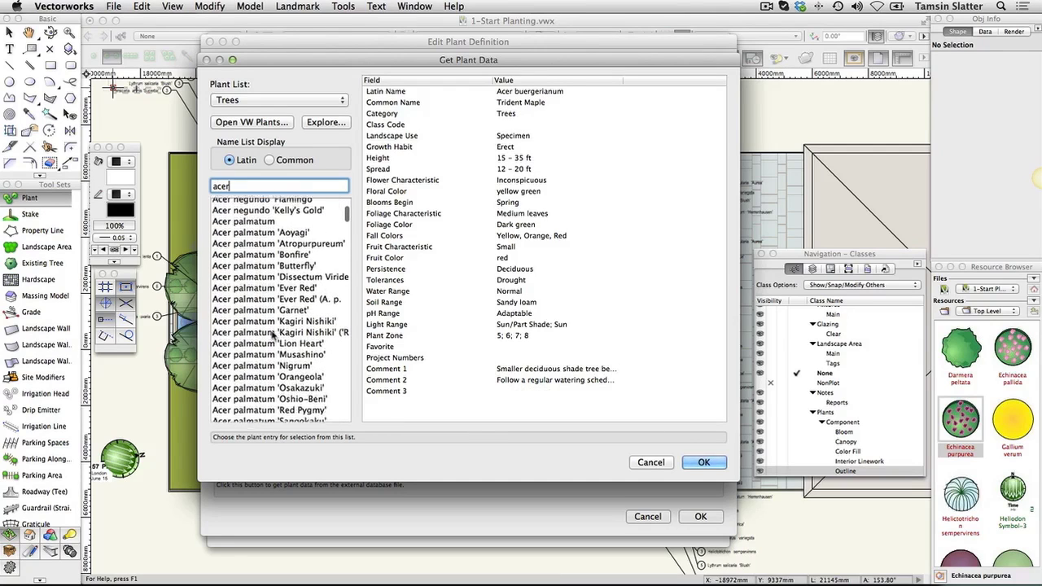
{"action": "scroll", "coordinate": [273, 334], "scroll_direction": "down", "scroll_amount": 1}
{"action": "scroll", "coordinate": [274, 334], "scroll_direction": "down", "scroll_amount": 1}
{"action": "scroll", "coordinate": [273, 334], "scroll_direction": "down", "scroll_amount": 1}
{"action": "scroll", "coordinate": [273, 334], "scroll_direction": "down", "scroll_amount": 2}
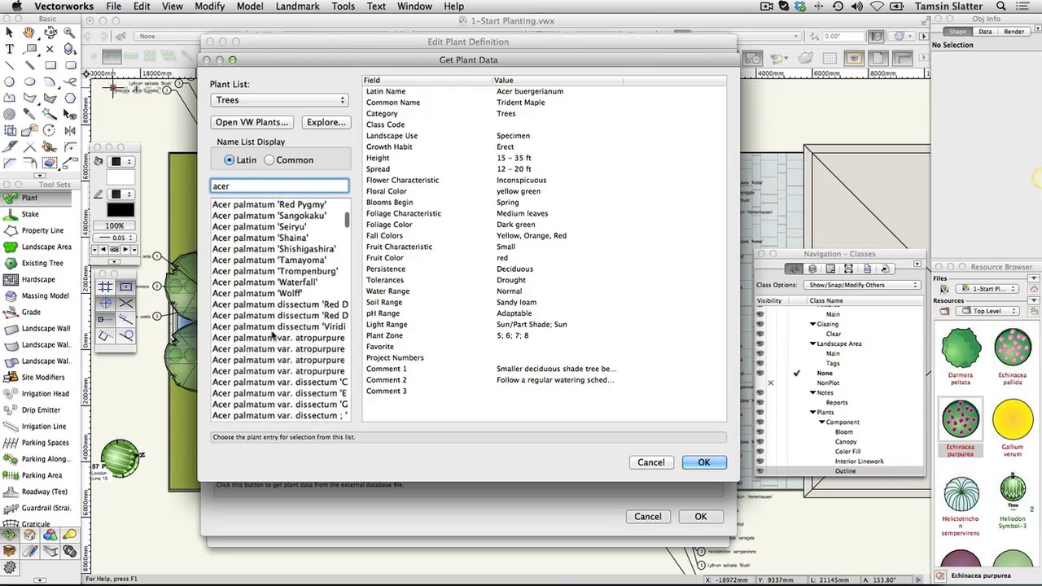
{"action": "scroll", "coordinate": [273, 334], "scroll_direction": "down", "scroll_amount": 1}
{"action": "scroll", "coordinate": [273, 333], "scroll_direction": "down", "scroll_amount": 1}
{"action": "scroll", "coordinate": [274, 334], "scroll_direction": "down", "scroll_amount": 1}
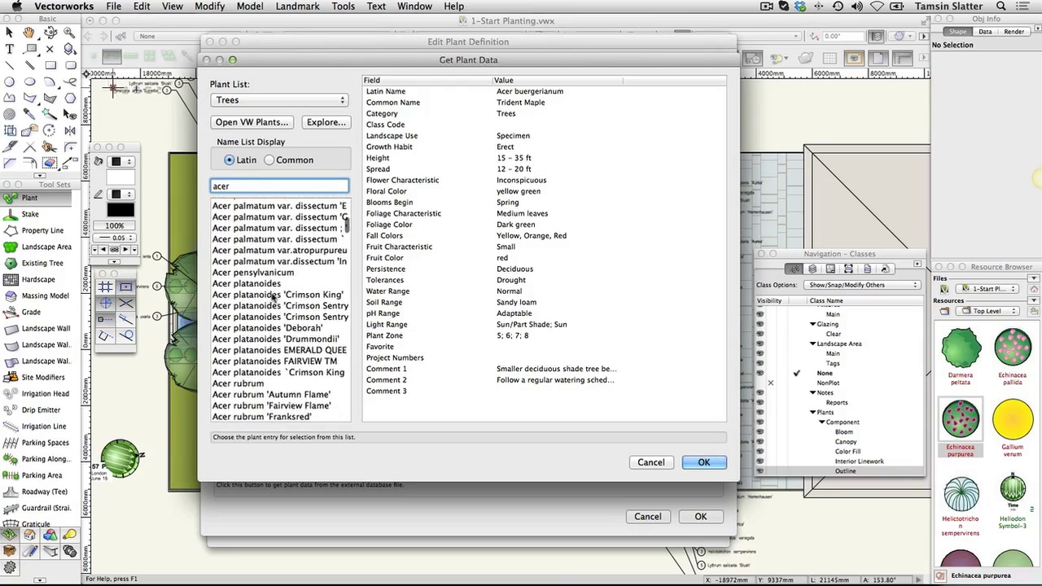
{"action": "left_click", "coordinate": [273, 296]}
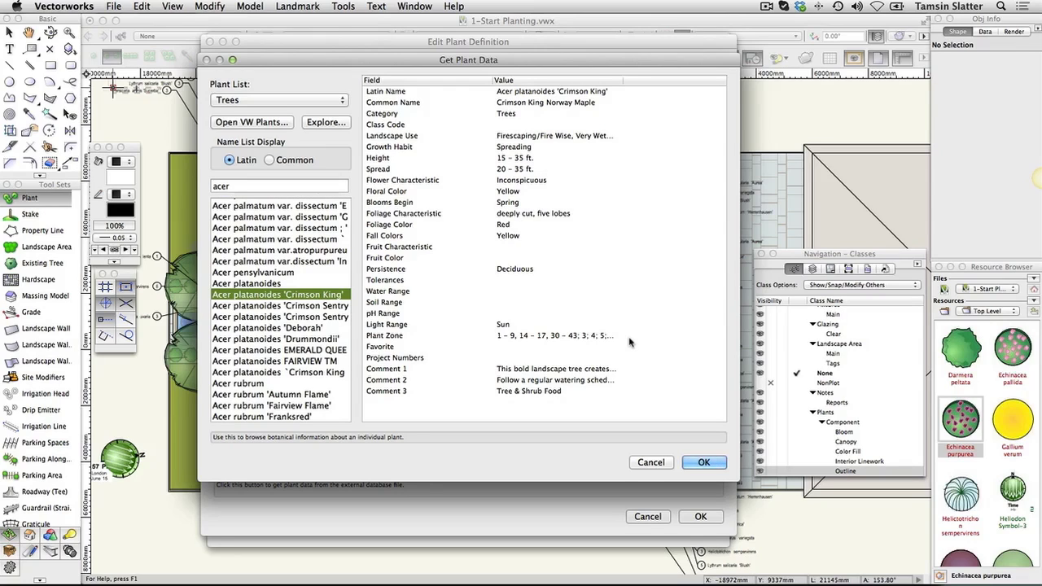
{"action": "scroll", "coordinate": [630, 342], "scroll_direction": "up", "scroll_amount": 1}
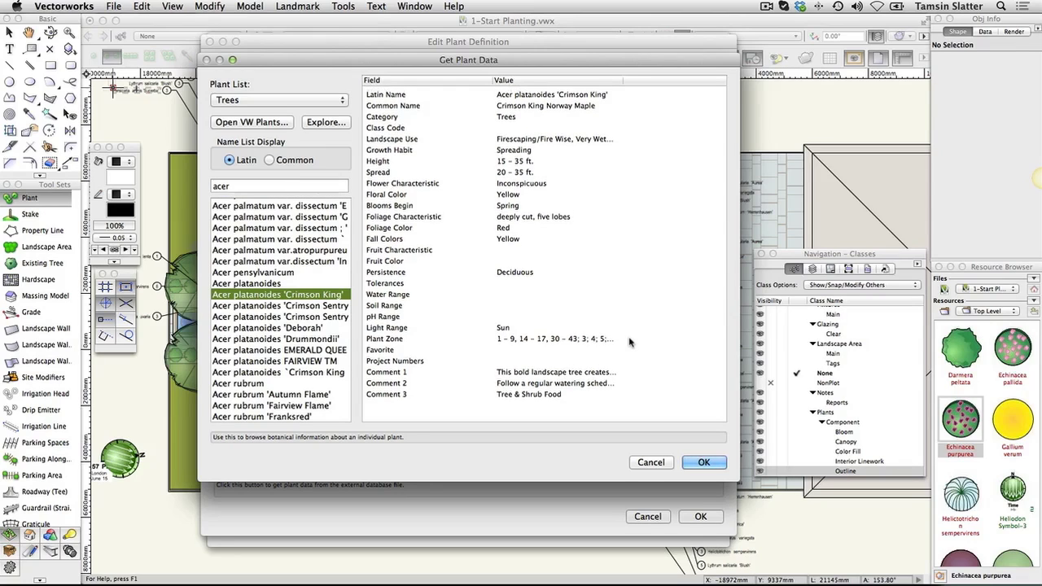
{"action": "left_click", "coordinate": [707, 462]}
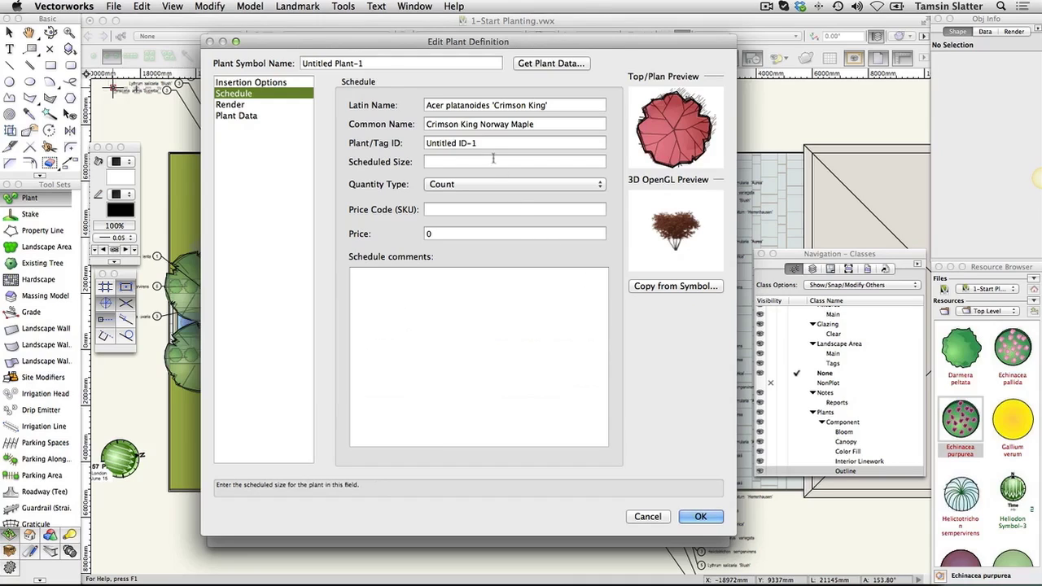
Set the tag ID to ACrim and the scheduled size to 10L
{"action": "double_click", "coordinate": [487, 143]}
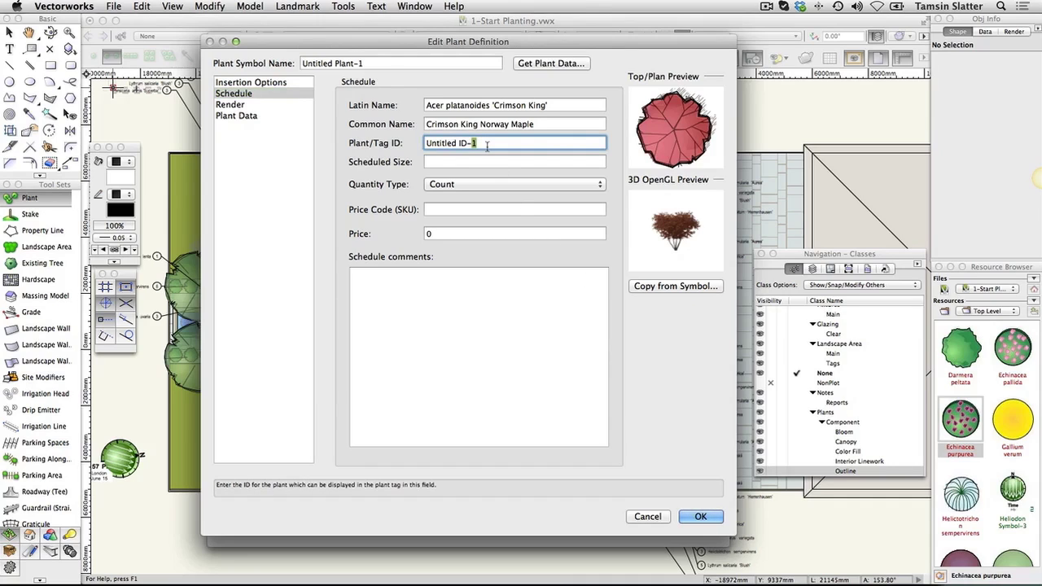
{"action": "left_click_drag", "start_coordinate": [487, 143], "coordinate": [359, 140]}
{"action": "type", "text": "ACrim"}
{"action": "key", "text": "Tab"}
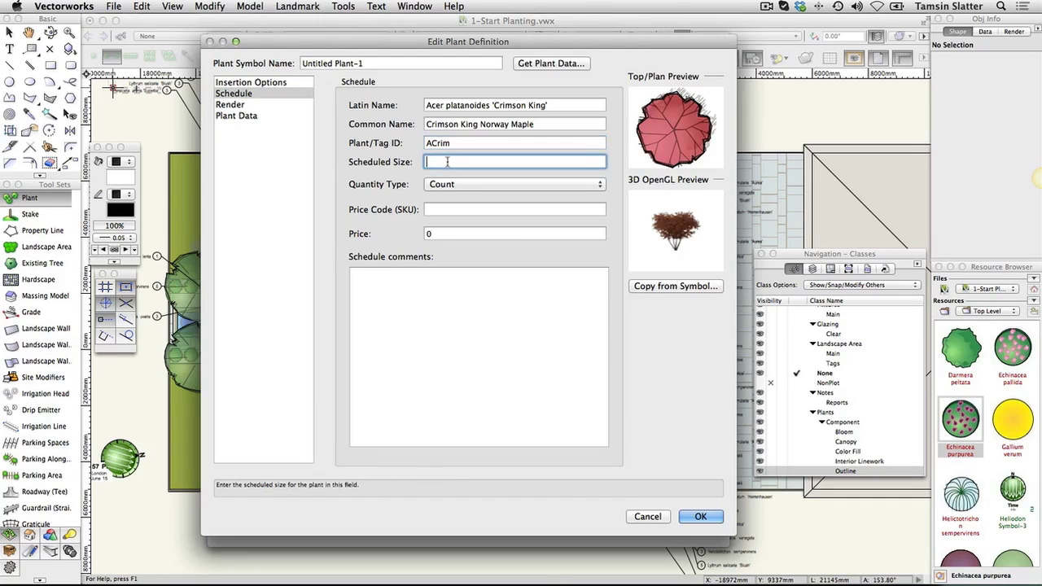
{"action": "type", "text": "10L"}
Add the comment 'Water well until established' and select the Latin name for copying
{"action": "left_click", "coordinate": [438, 289]}
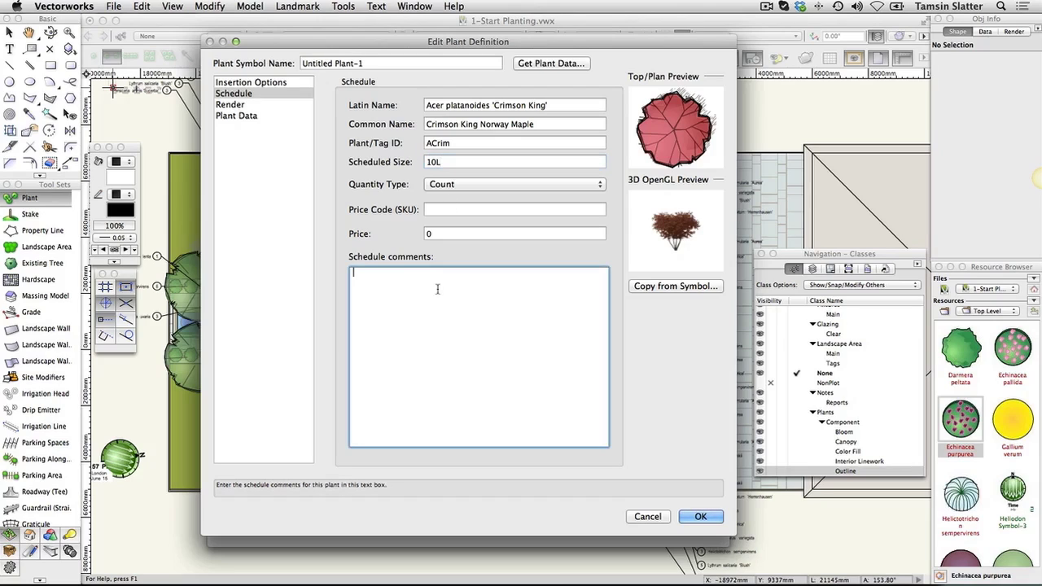
{"action": "type", "text": "Water wel"}
{"action": "type", "text": "l until es"}
{"action": "type", "text": "tablished"}
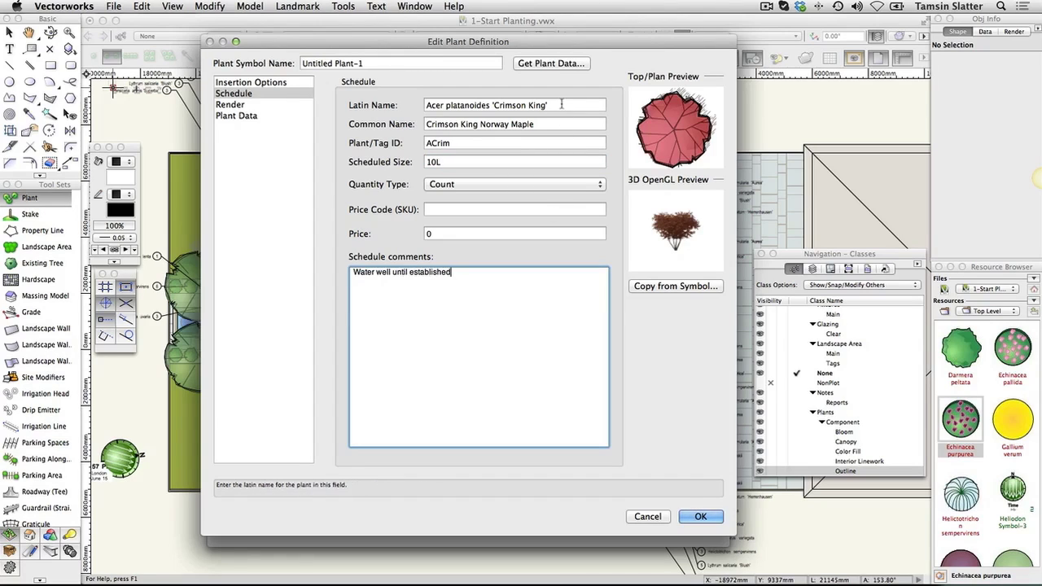
{"action": "left_click_drag", "start_coordinate": [561, 104], "coordinate": [358, 99]}
{"action": "key", "text": "super+c"}
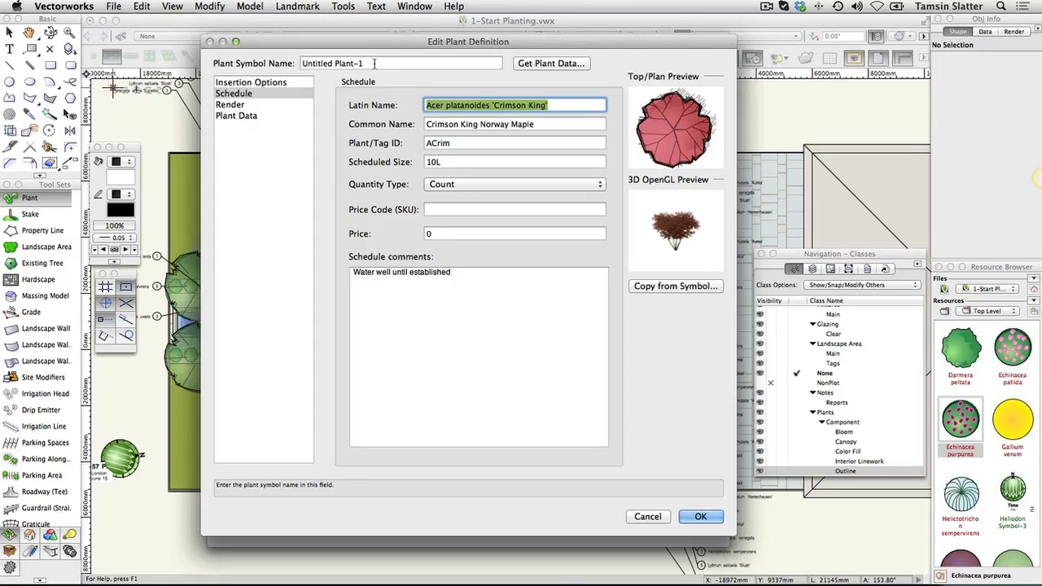
Paste Acer platanoides 'Crimson King' over the Untitled Plant-1 symbol name
{"action": "left_click_drag", "start_coordinate": [374, 64], "coordinate": [297, 63]}
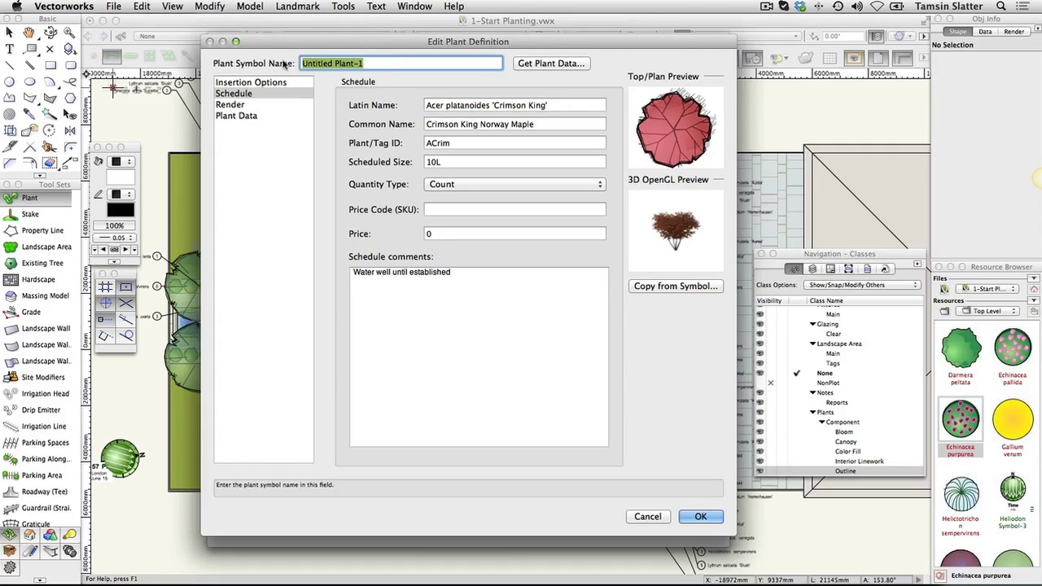
{"action": "key", "text": "super+v"}
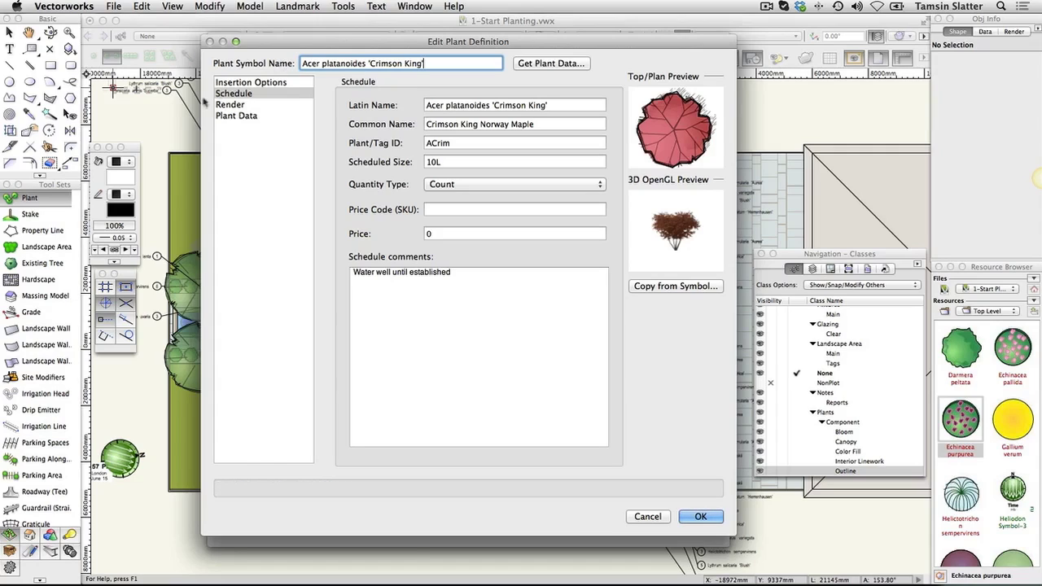
On the Render pane, set Plant Shadow in Plan View to Use Document Preference Settings
{"action": "left_click", "coordinate": [230, 105]}
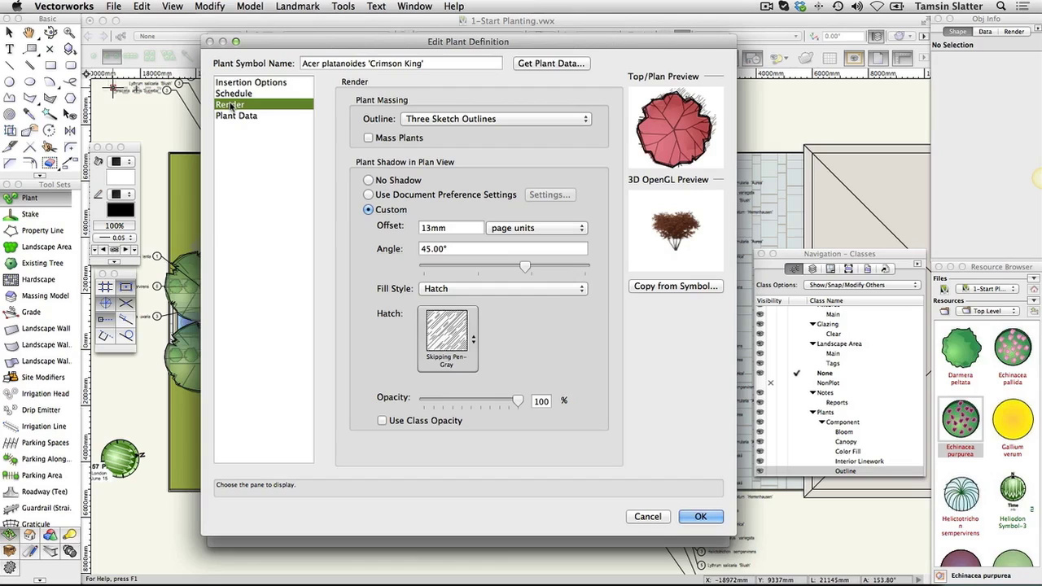
{"action": "left_click", "coordinate": [369, 195]}
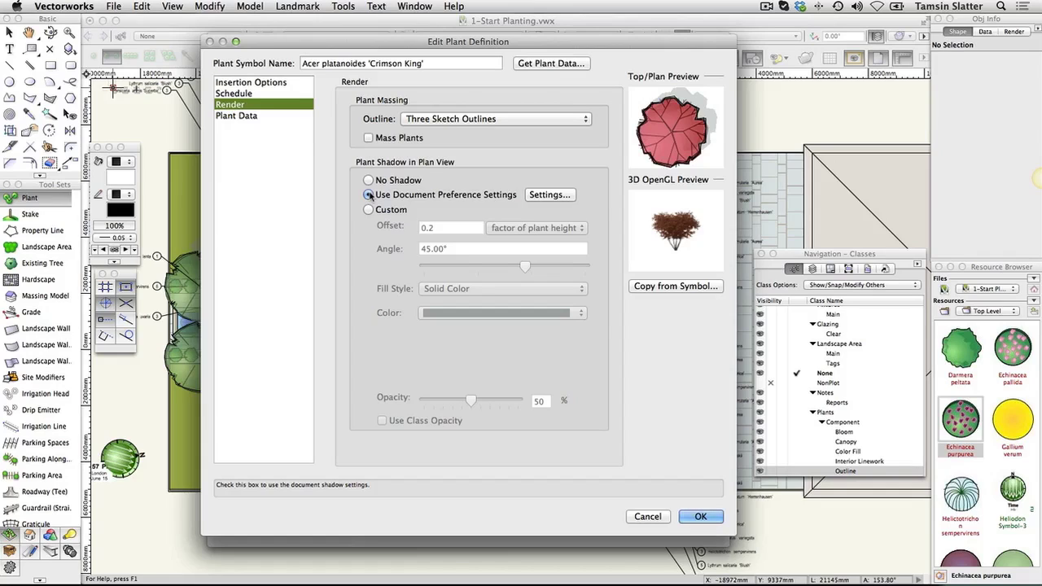
Change the Floral Color value to 'Bright Yellow' and save the plant definition
{"action": "left_click", "coordinate": [244, 116]}
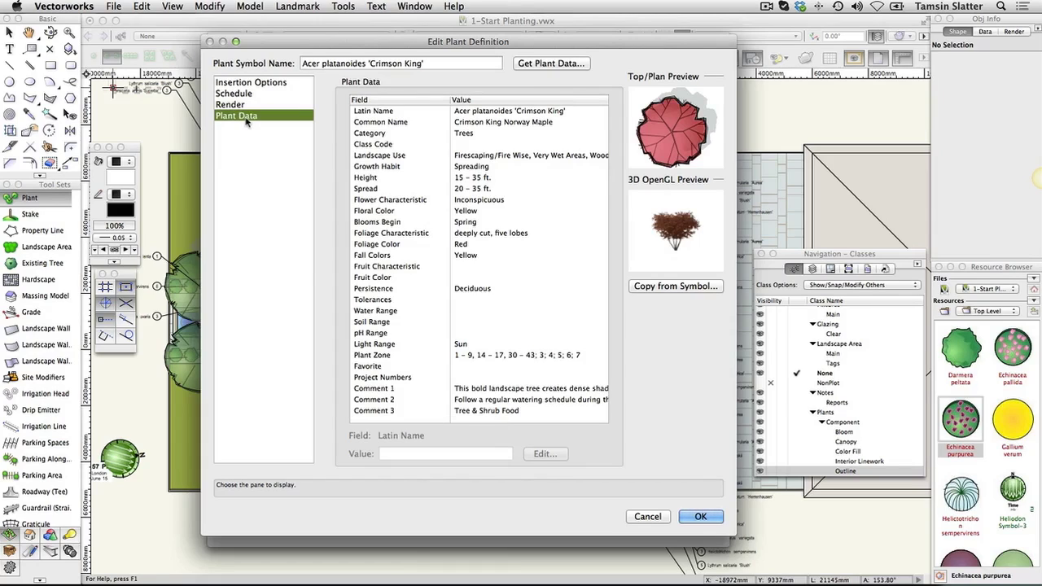
{"action": "left_click", "coordinate": [383, 211]}
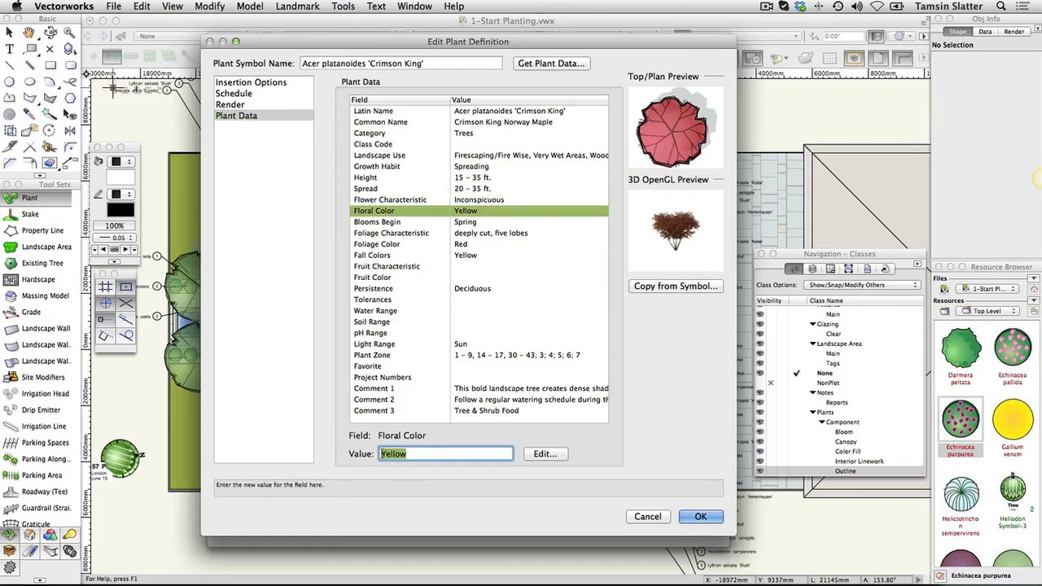
{"action": "left_click", "coordinate": [381, 454]}
{"action": "type", "text": "Bright"}
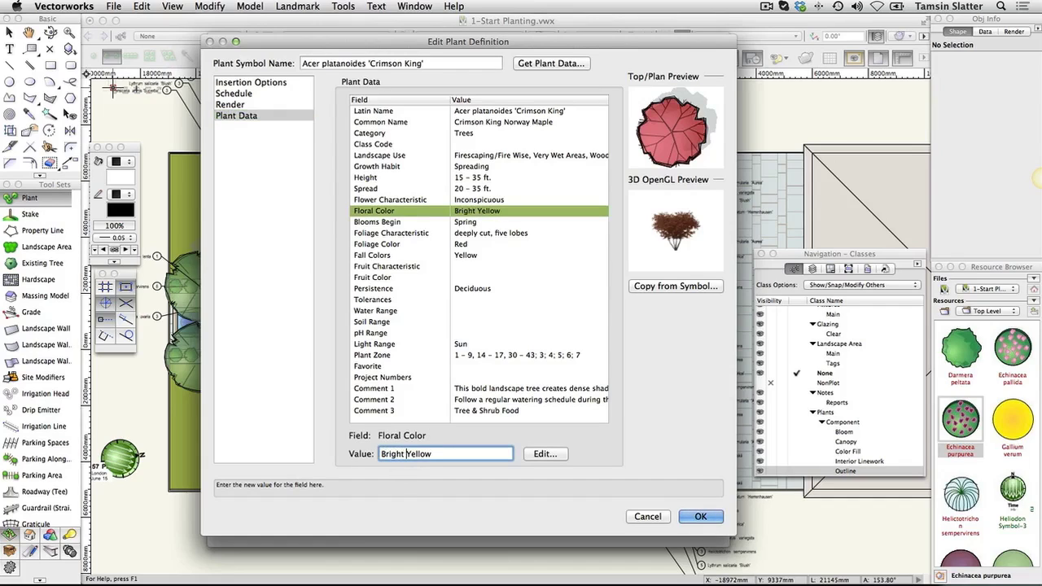
{"action": "left_click", "coordinate": [702, 518]}
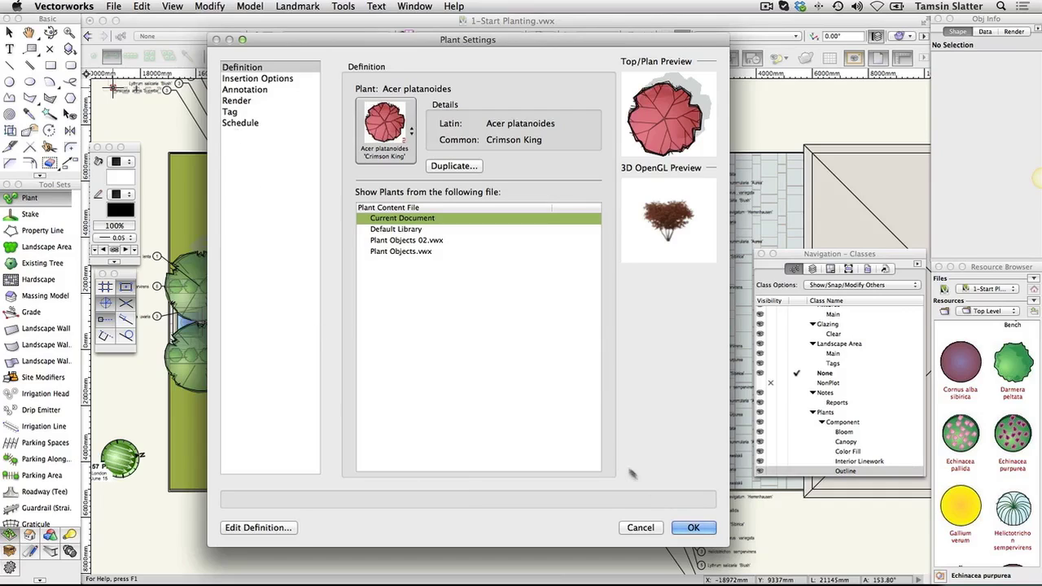
Place the Crimson King maple on the green area at the house's upper right corner
{"action": "left_click", "coordinate": [692, 527]}
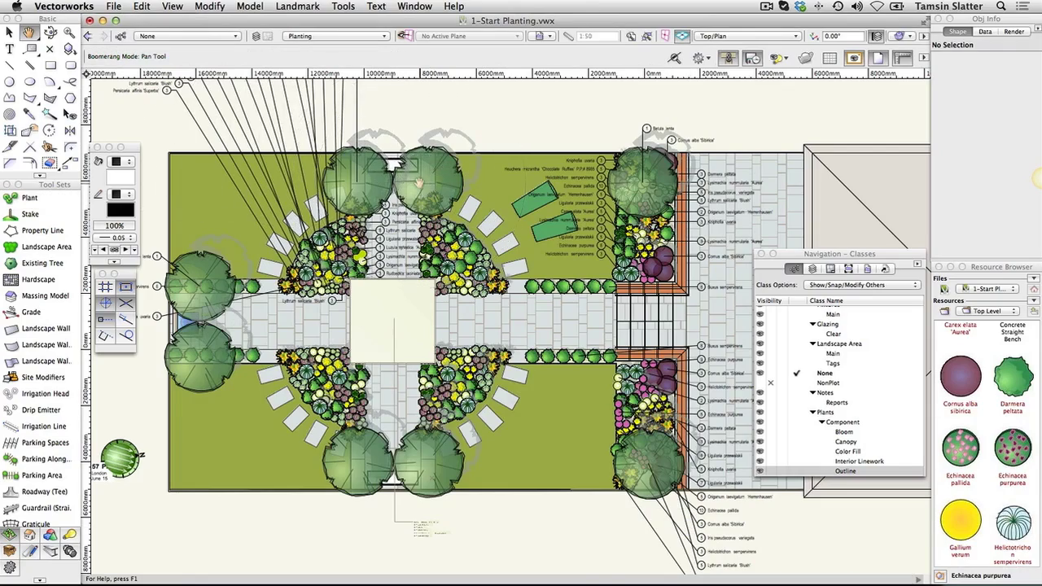
{"action": "left_click_drag", "start_coordinate": [494, 321], "coordinate": [95, 383]}
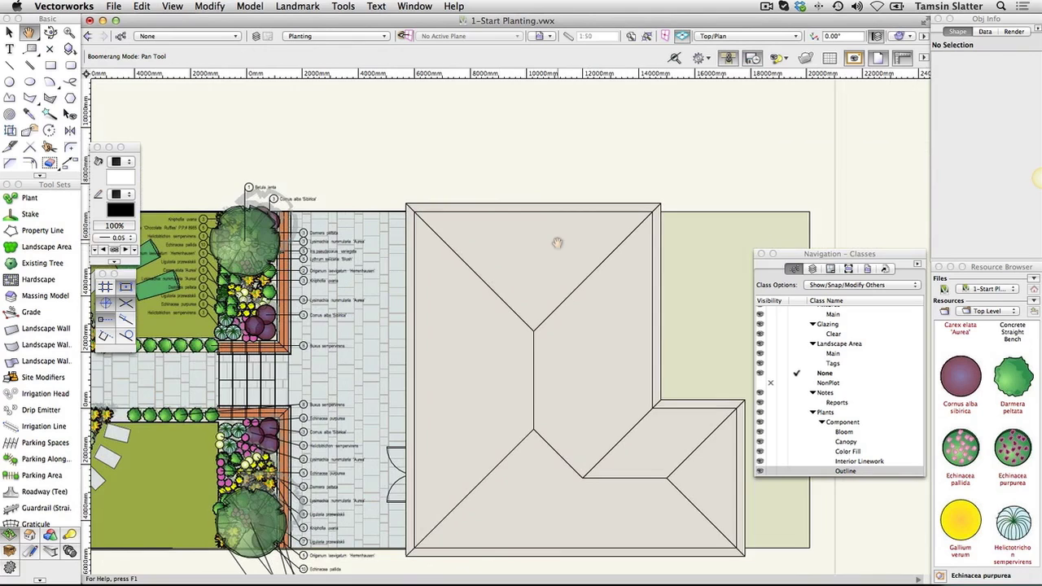
{"action": "left_click_drag", "start_coordinate": [554, 243], "coordinate": [295, 190]}
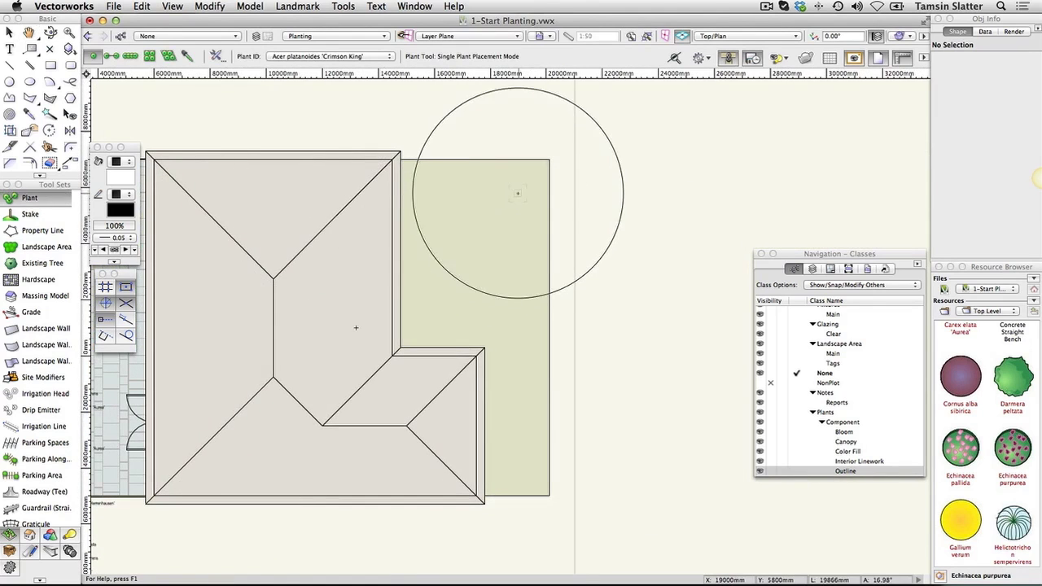
{"action": "left_click", "coordinate": [514, 201]}
{"action": "key", "text": "x"}
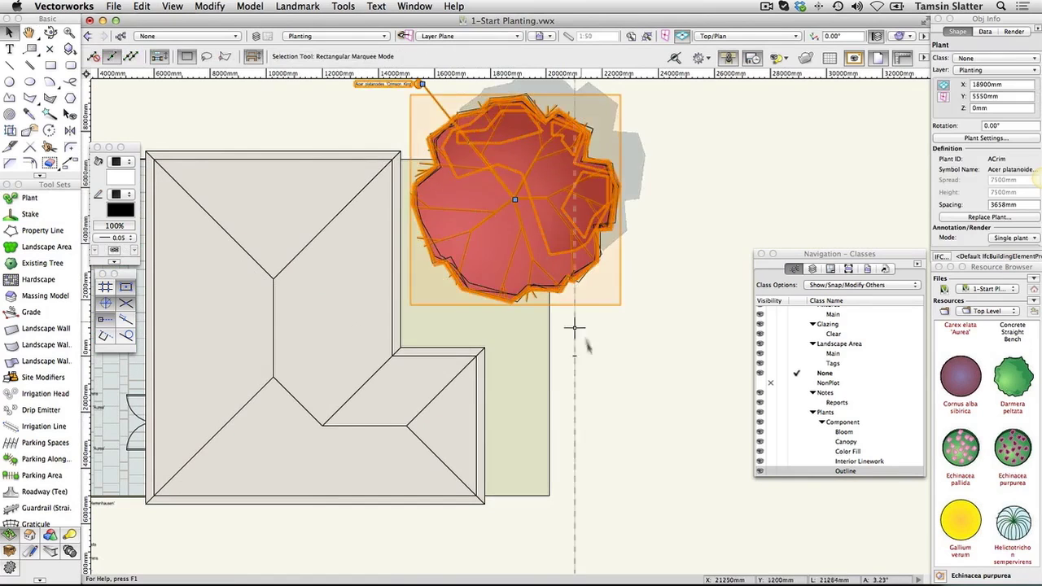
{"action": "scroll", "coordinate": [613, 404], "scroll_direction": "down", "scroll_amount": 2}
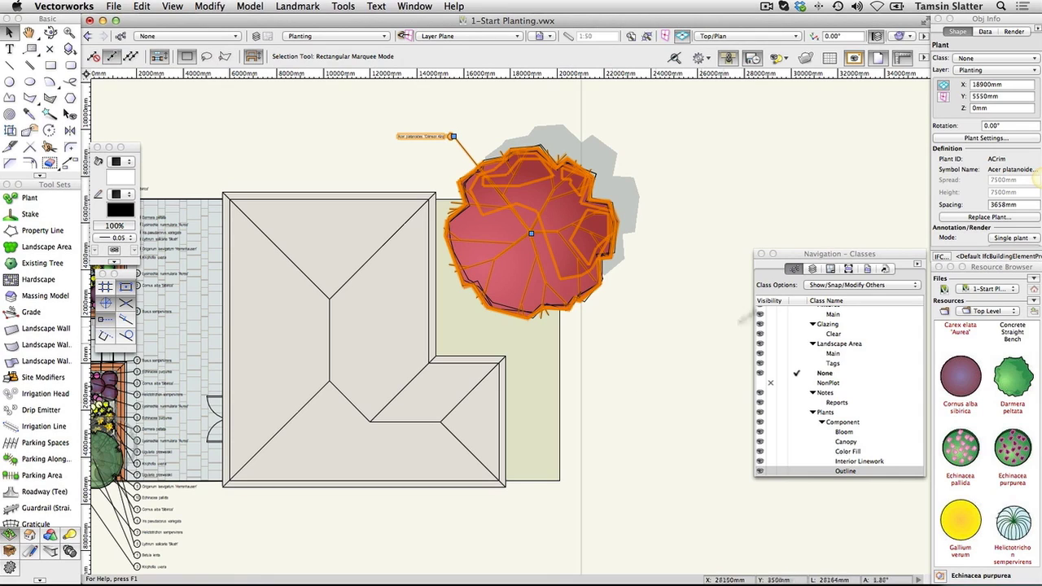
Give the placed plant a Cross tick style, keeping Horizontal rotation and Fixed scale
{"action": "left_click", "coordinate": [965, 141]}
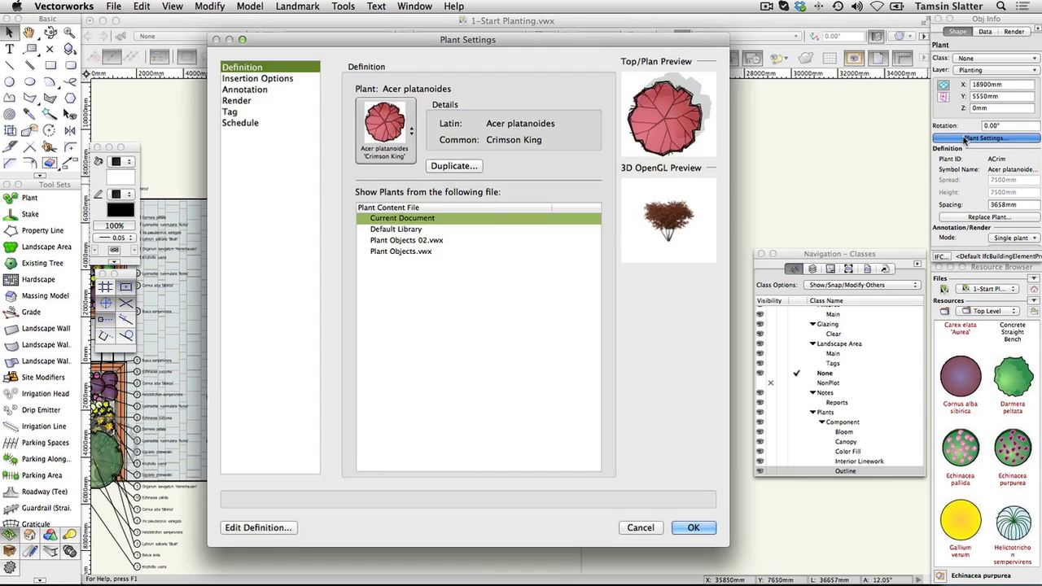
{"action": "left_click", "coordinate": [258, 78]}
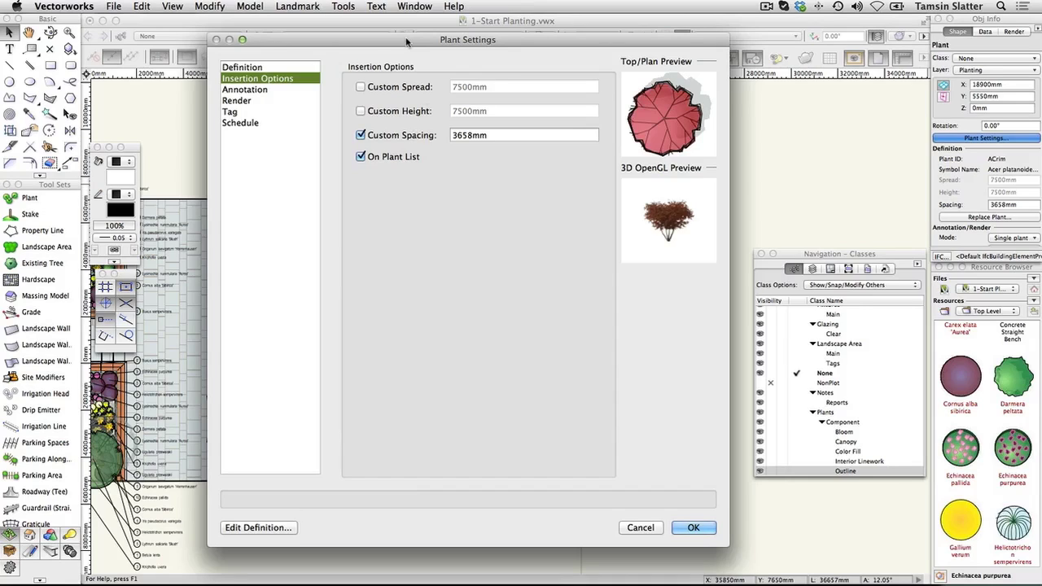
{"action": "left_click", "coordinate": [293, 92]}
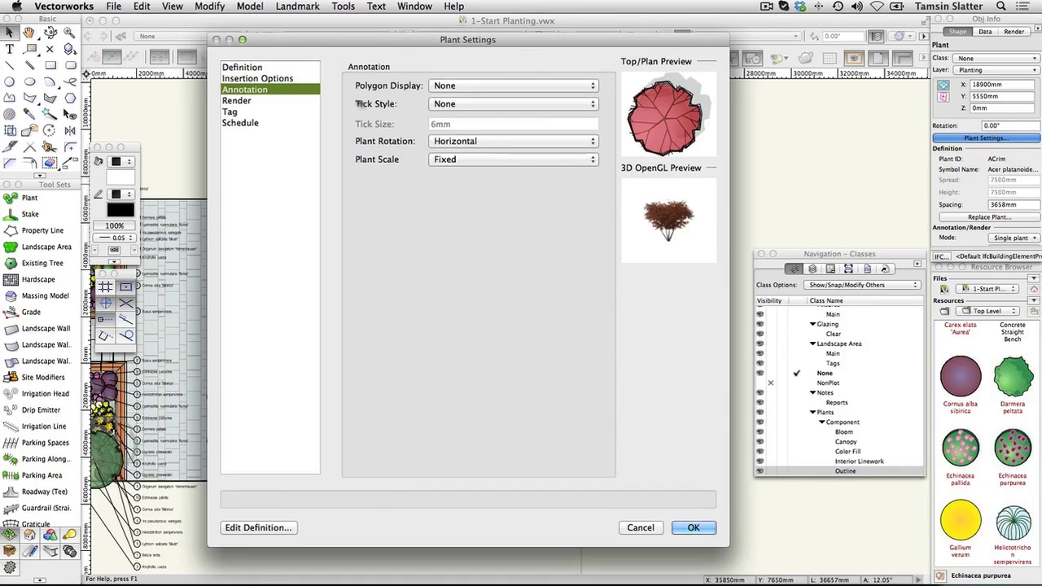
{"action": "left_click", "coordinate": [587, 106]}
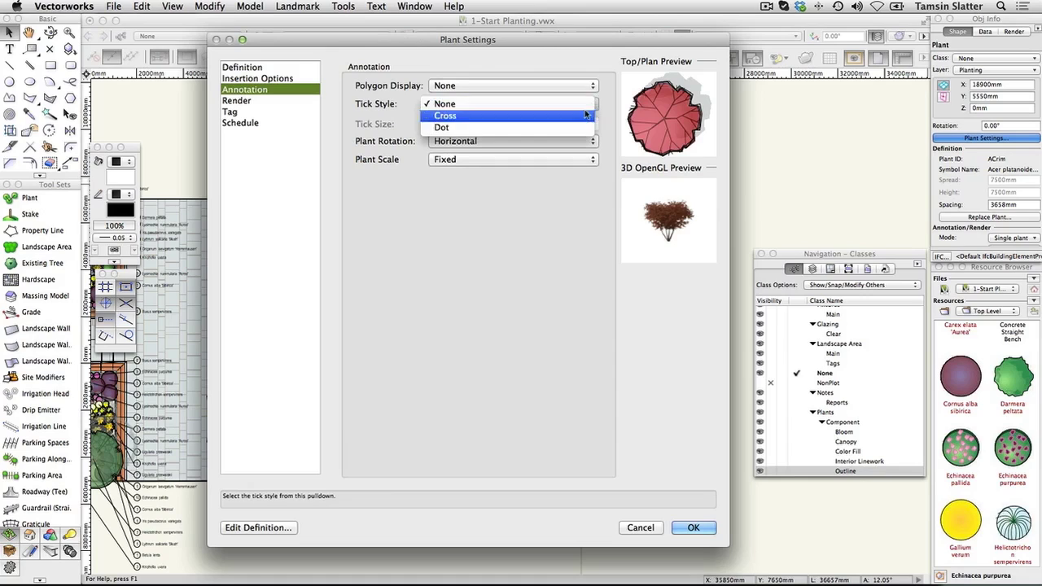
{"action": "left_click", "coordinate": [587, 115]}
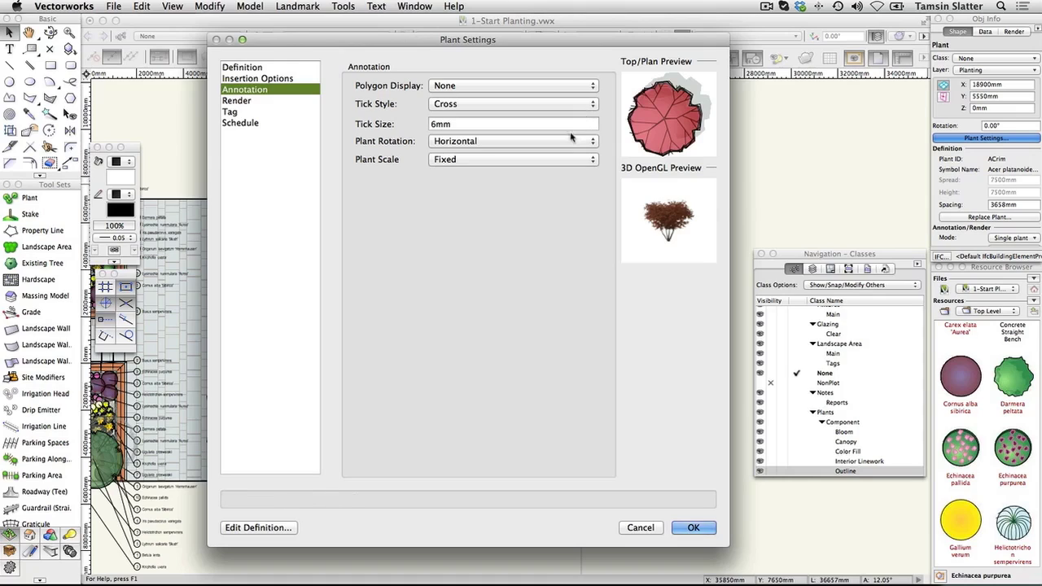
{"action": "left_click", "coordinate": [569, 143]}
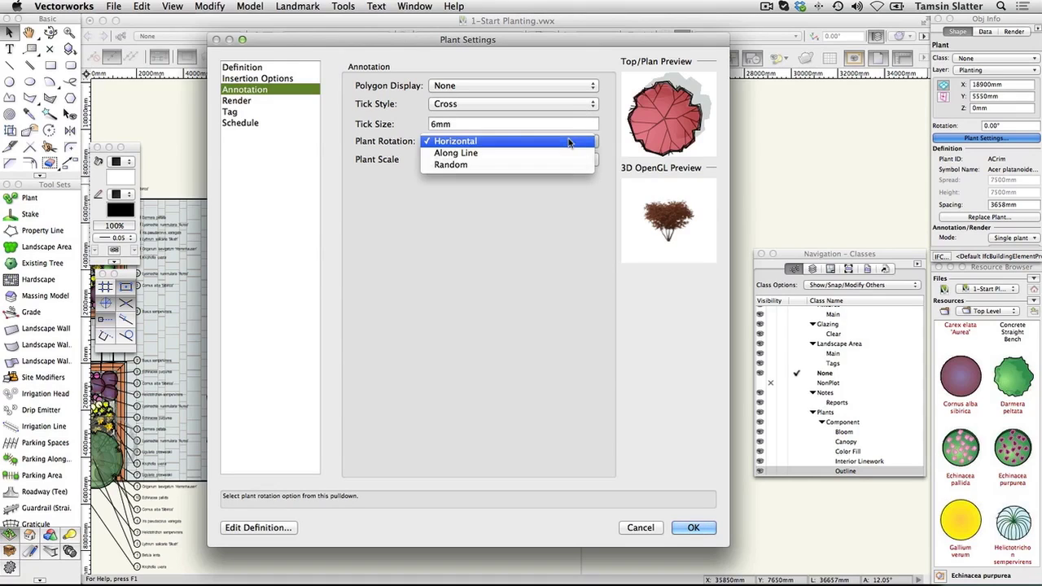
{"action": "left_click", "coordinate": [613, 181]}
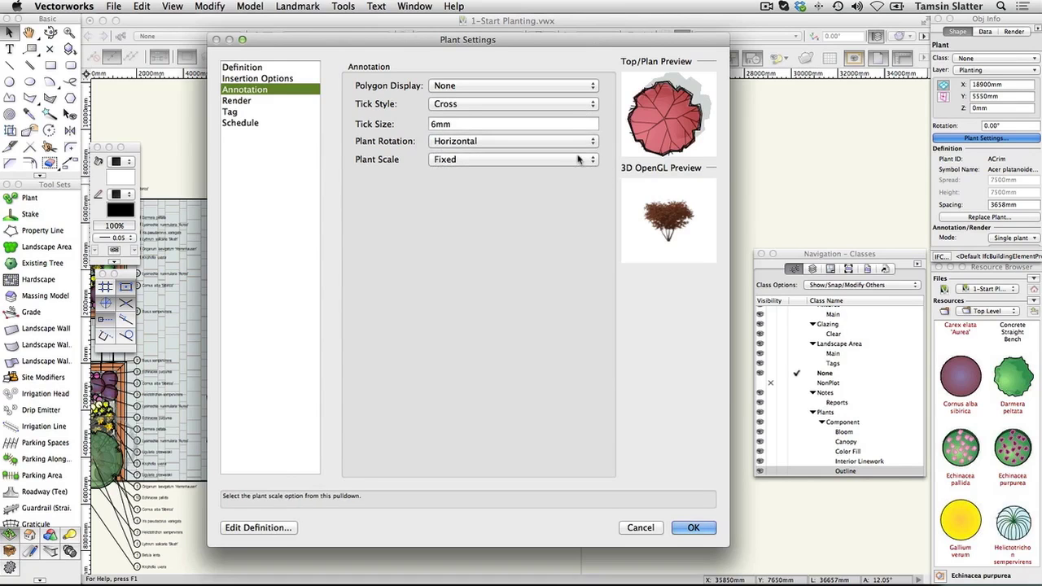
{"action": "left_click", "coordinate": [579, 162]}
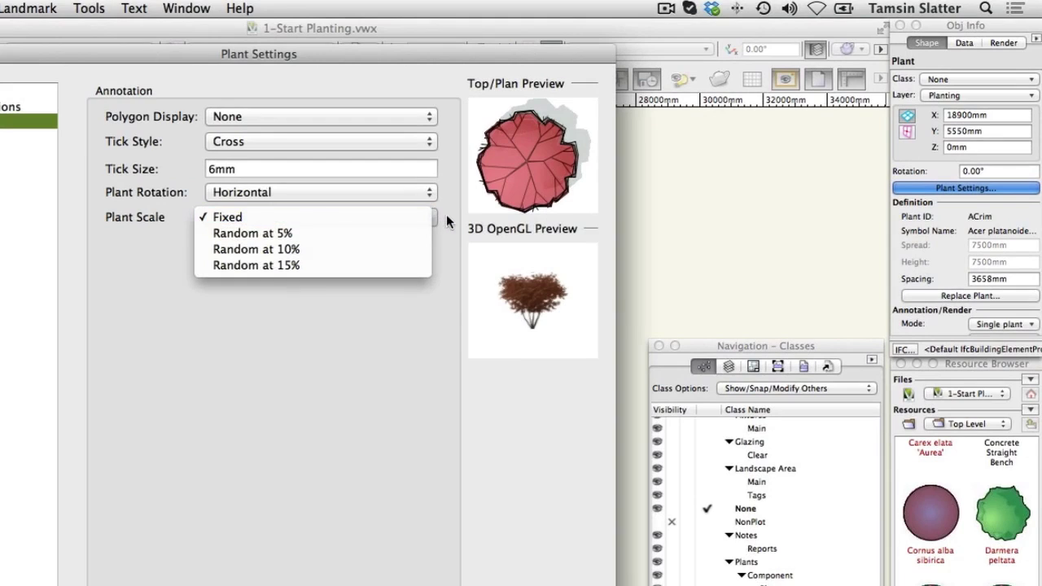
{"action": "left_click", "coordinate": [447, 214]}
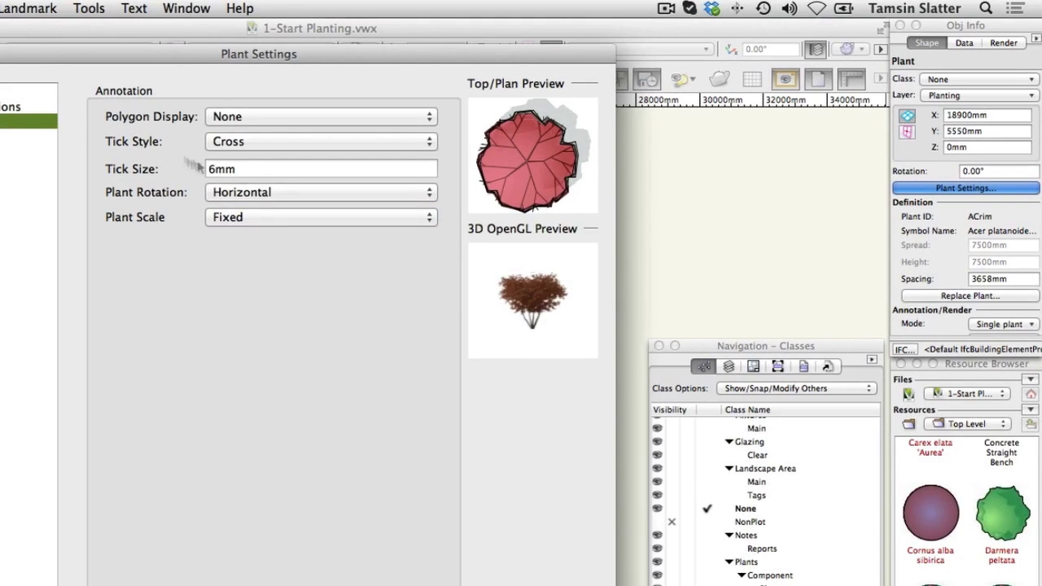
{"action": "scroll", "coordinate": [273, 326], "scroll_direction": "up", "scroll_amount": 10}
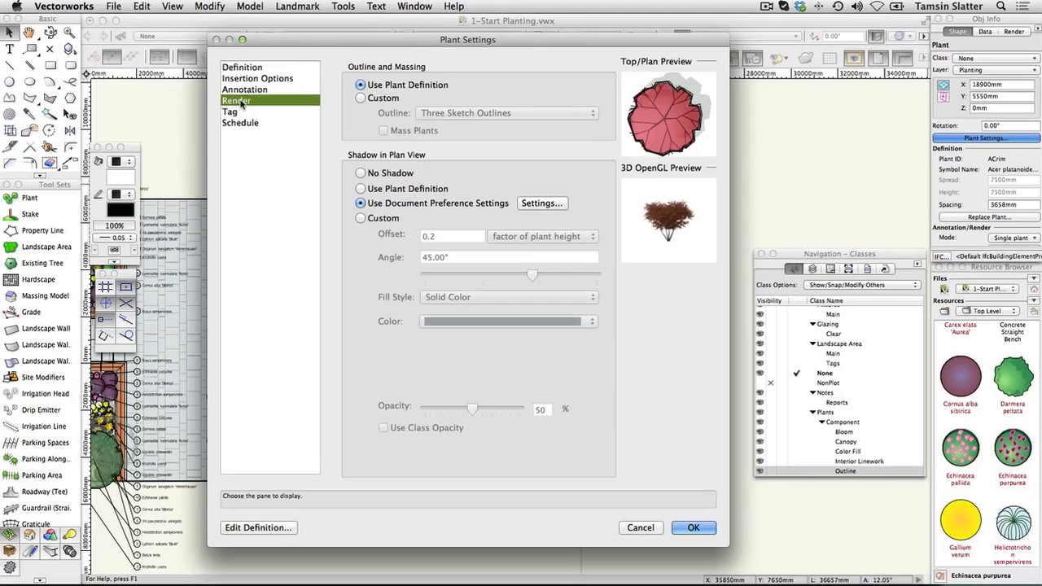
Place the plant tag on the right side with a 0 approach angle
{"action": "left_click", "coordinate": [242, 113]}
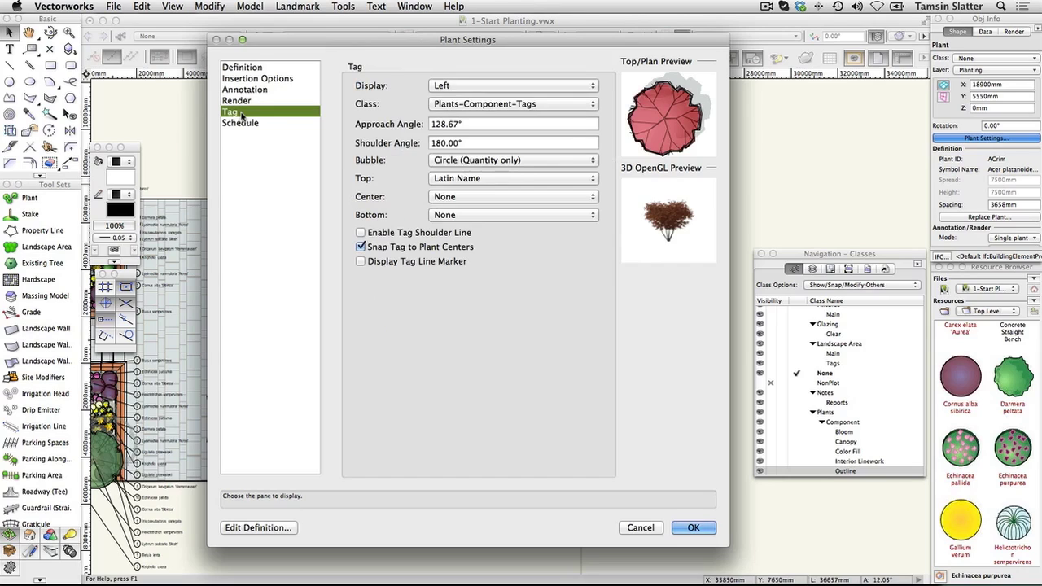
{"action": "left_click", "coordinate": [448, 86]}
{"action": "left_click", "coordinate": [446, 97]}
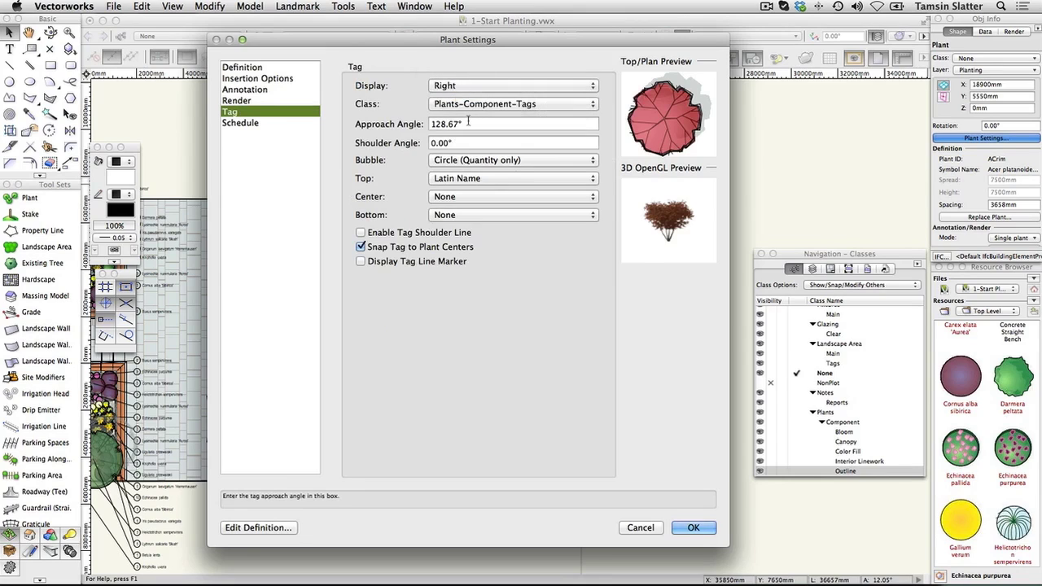
{"action": "double_click", "coordinate": [468, 124]}
{"action": "type", "text": "0"}
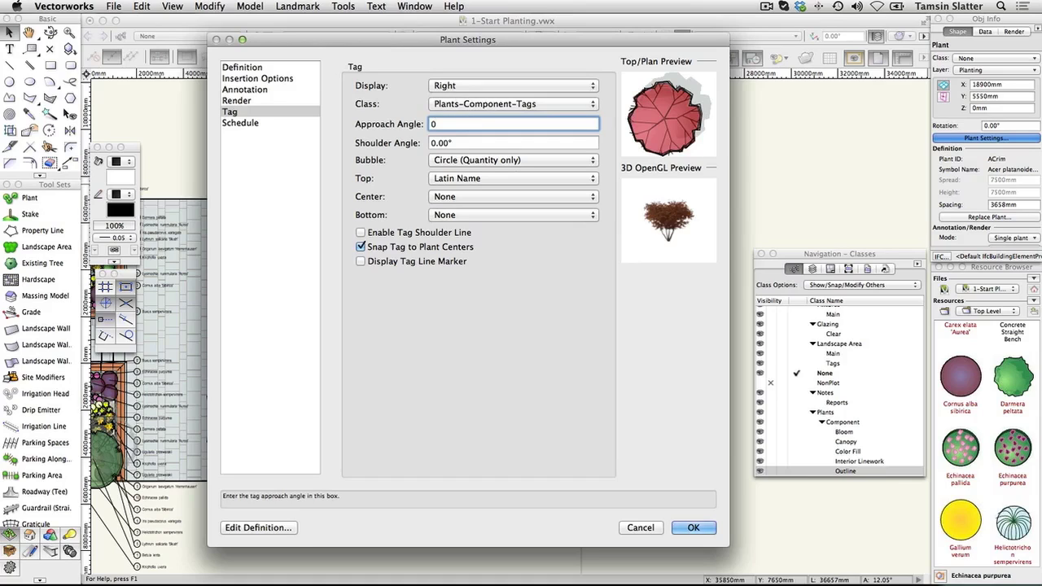
{"action": "key", "text": "Tab"}
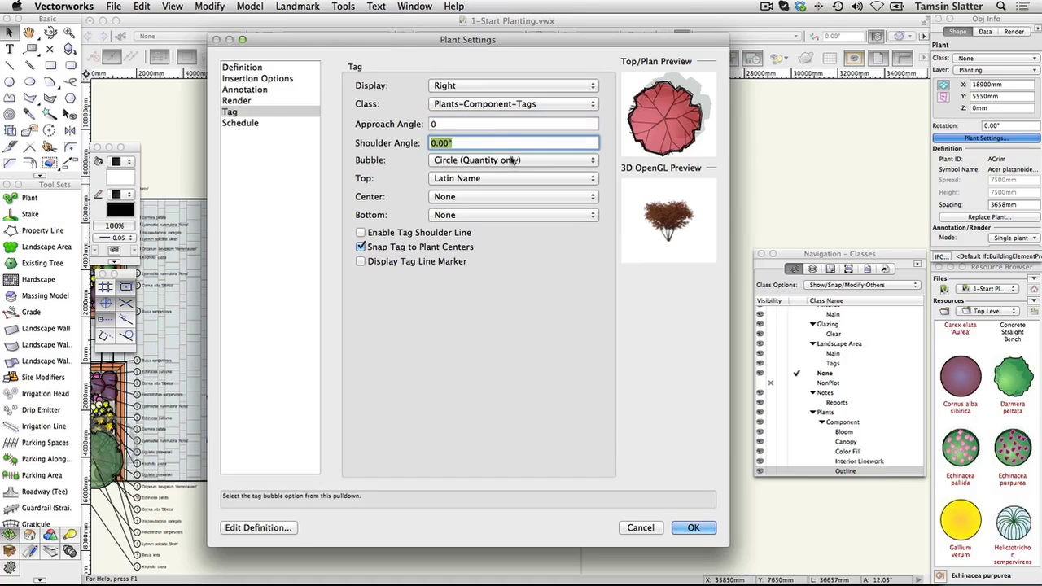
Keep the quantity-only circle bubble, Latin Name as top text, and no bottom text
{"action": "left_click", "coordinate": [513, 160]}
{"action": "left_click", "coordinate": [513, 160]}
{"action": "left_click", "coordinate": [509, 178]}
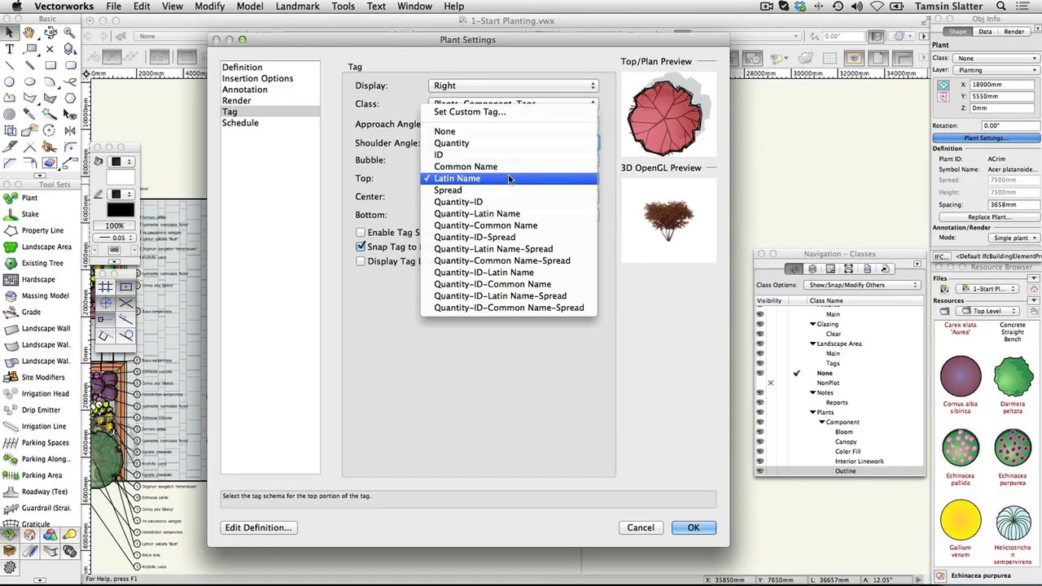
{"action": "left_click", "coordinate": [508, 177]}
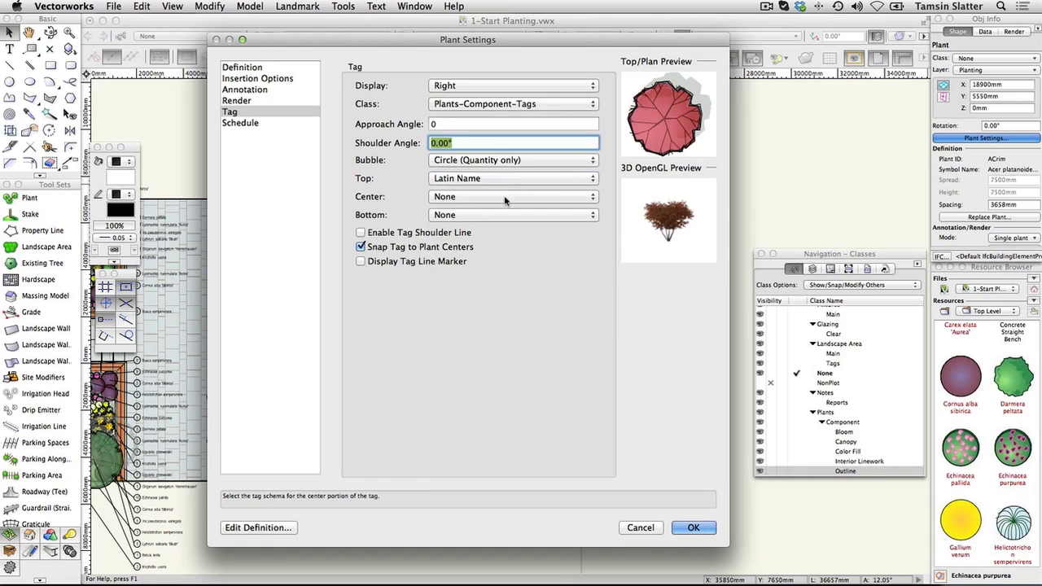
{"action": "left_click", "coordinate": [503, 216]}
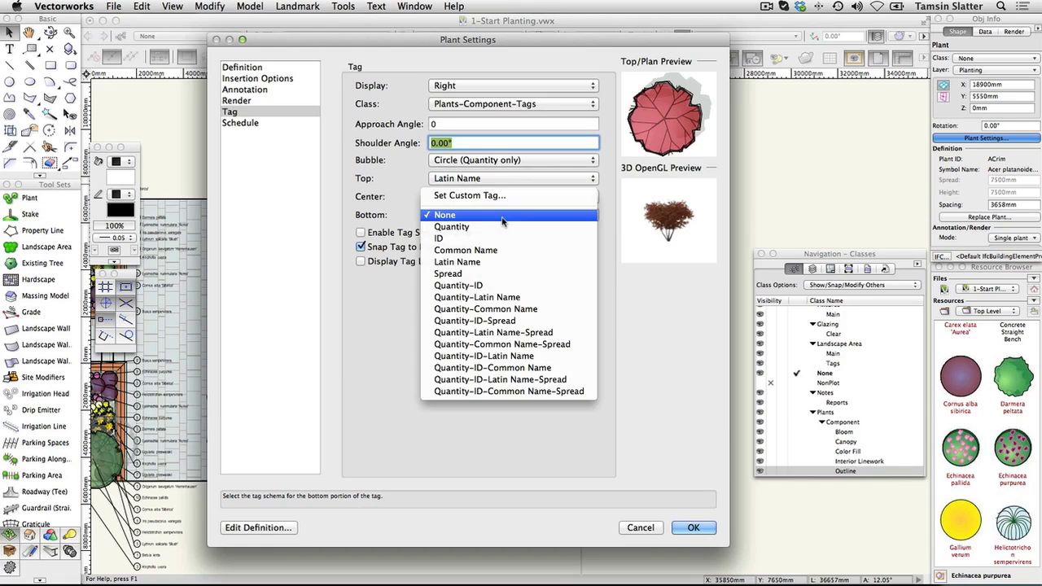
{"action": "left_click", "coordinate": [502, 217]}
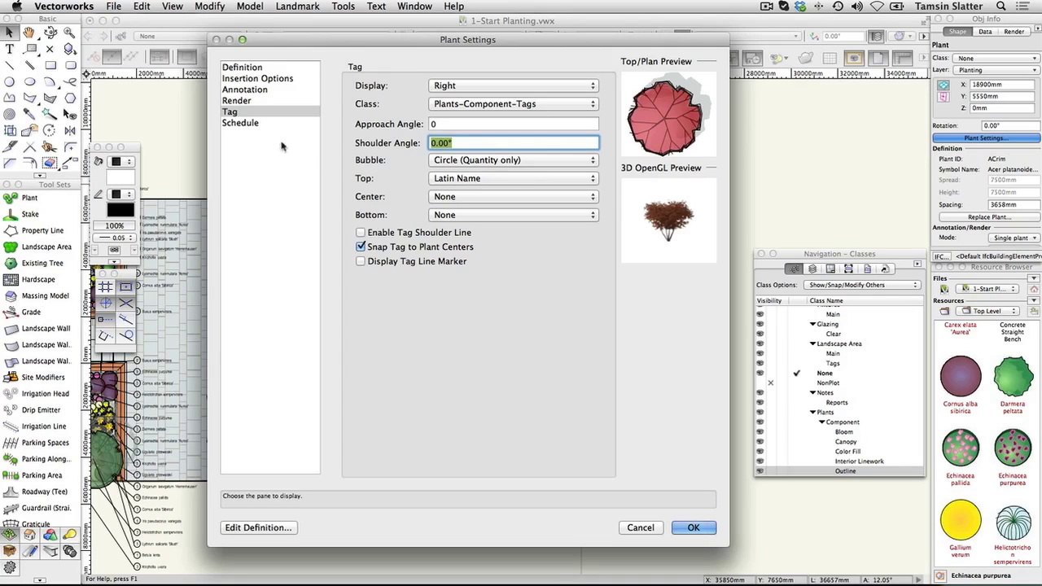
Show the maple's Schedule overrides in Plant Settings, leaving all unchecked
{"action": "left_click", "coordinate": [258, 124]}
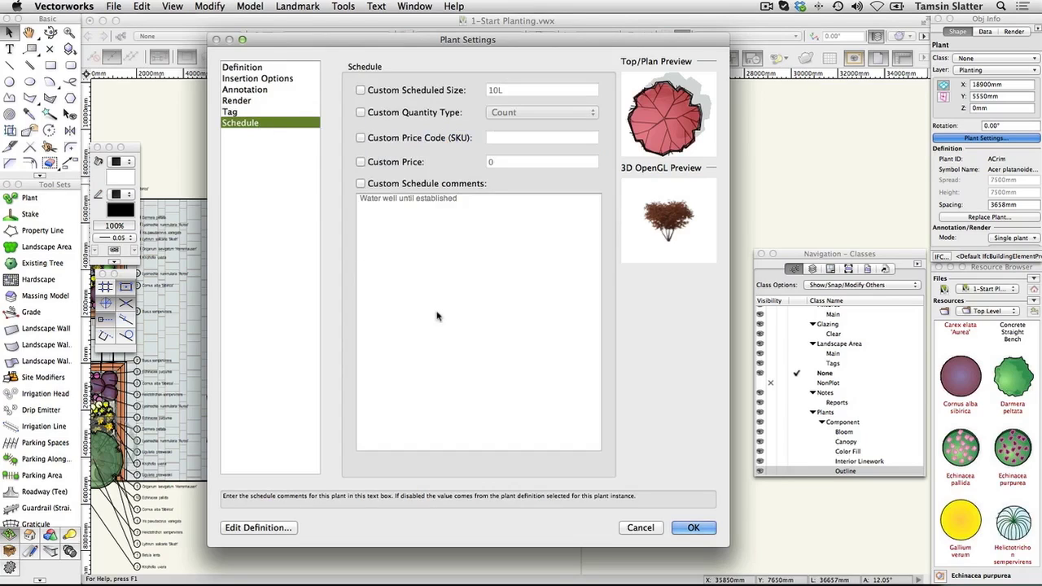
Apply the plant settings and scroll the Resource Browser to the Acer platanoides 'Crimson King' symbol
{"action": "left_click", "coordinate": [691, 528]}
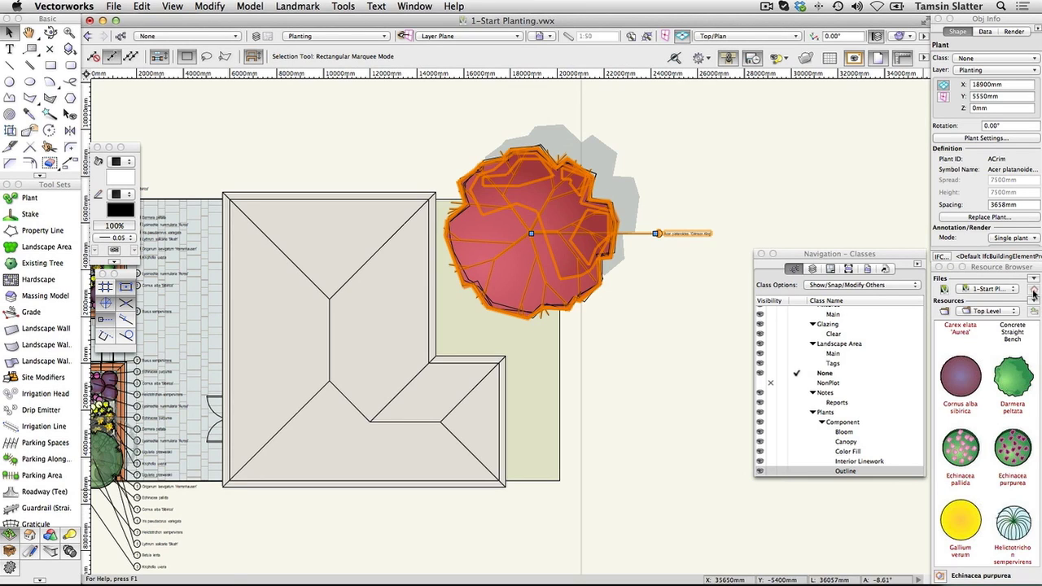
{"action": "scroll", "coordinate": [1001, 368], "scroll_direction": "up", "scroll_amount": 1}
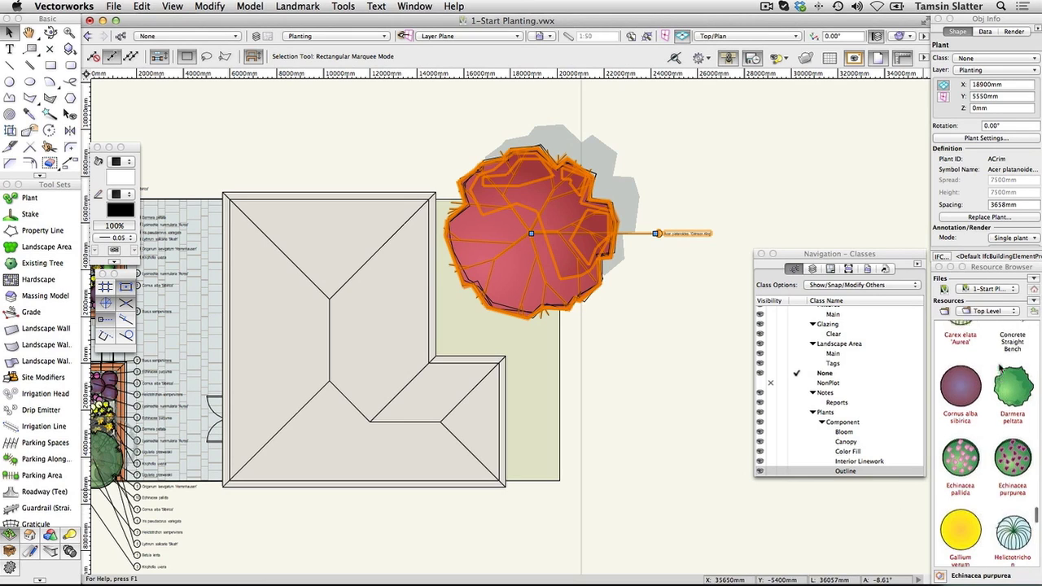
{"action": "scroll", "coordinate": [1002, 368], "scroll_direction": "up", "scroll_amount": 2}
{"action": "scroll", "coordinate": [1000, 369], "scroll_direction": "up", "scroll_amount": 2}
{"action": "scroll", "coordinate": [1000, 368], "scroll_direction": "up", "scroll_amount": 1}
{"action": "scroll", "coordinate": [1000, 368], "scroll_direction": "up", "scroll_amount": 1}
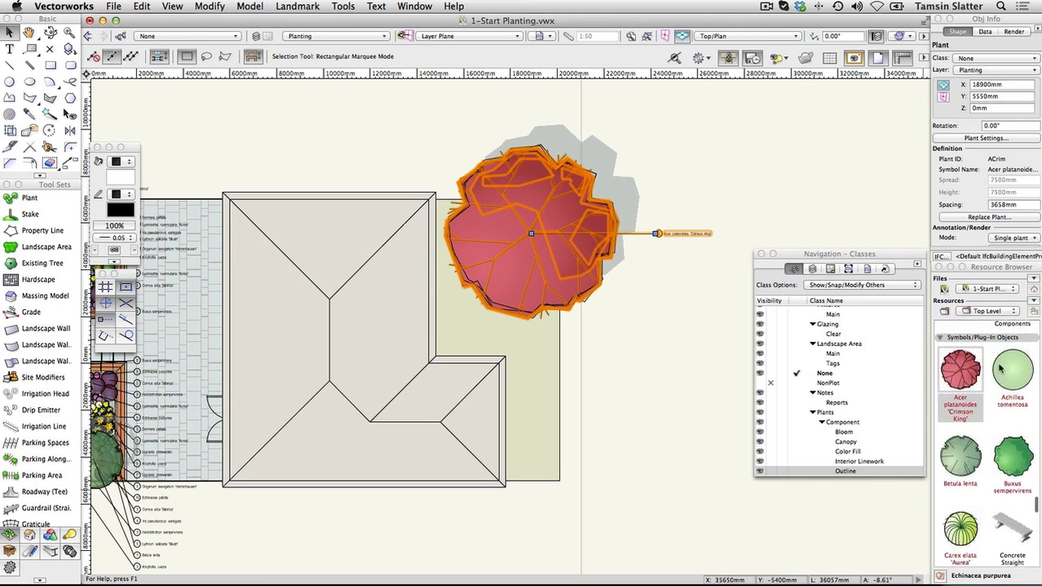
{"action": "scroll", "coordinate": [1000, 368], "scroll_direction": "down", "scroll_amount": 1}
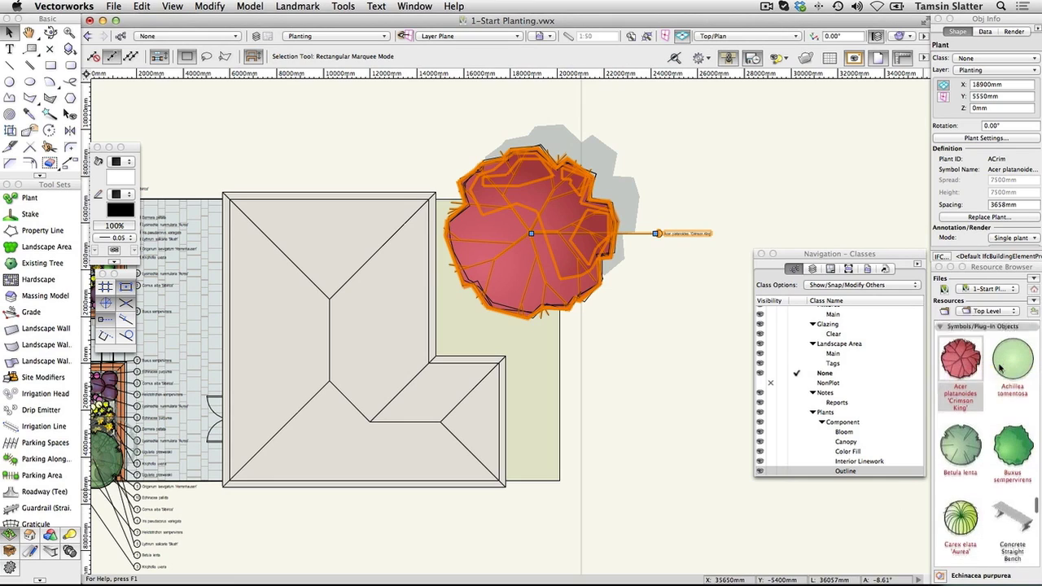
{"action": "scroll", "coordinate": [1000, 368], "scroll_direction": "down", "scroll_amount": 1}
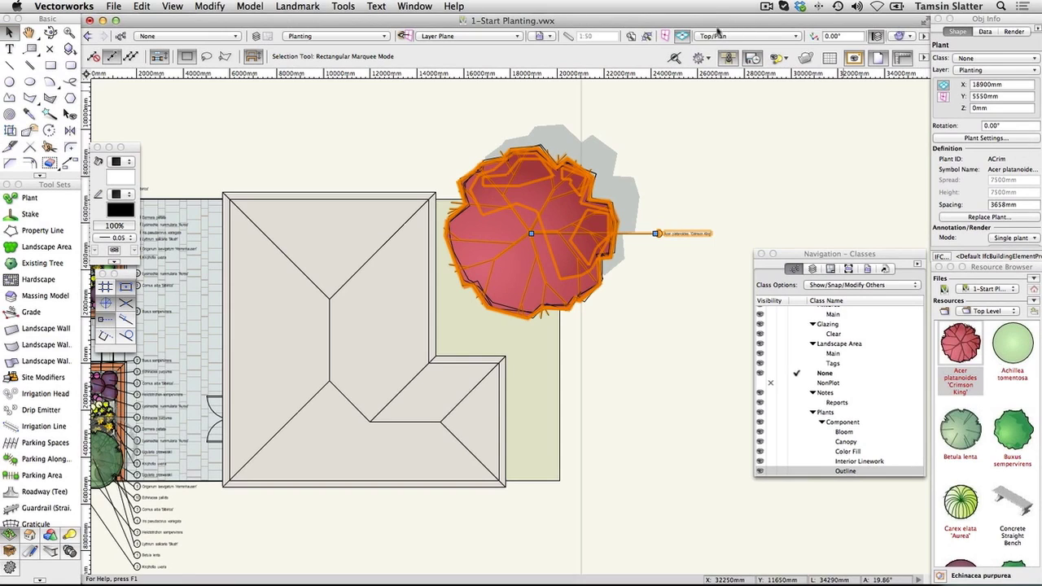
View the garden in Left Isometric and reopen the maple's Plant Settings
{"action": "left_click", "coordinate": [725, 38]}
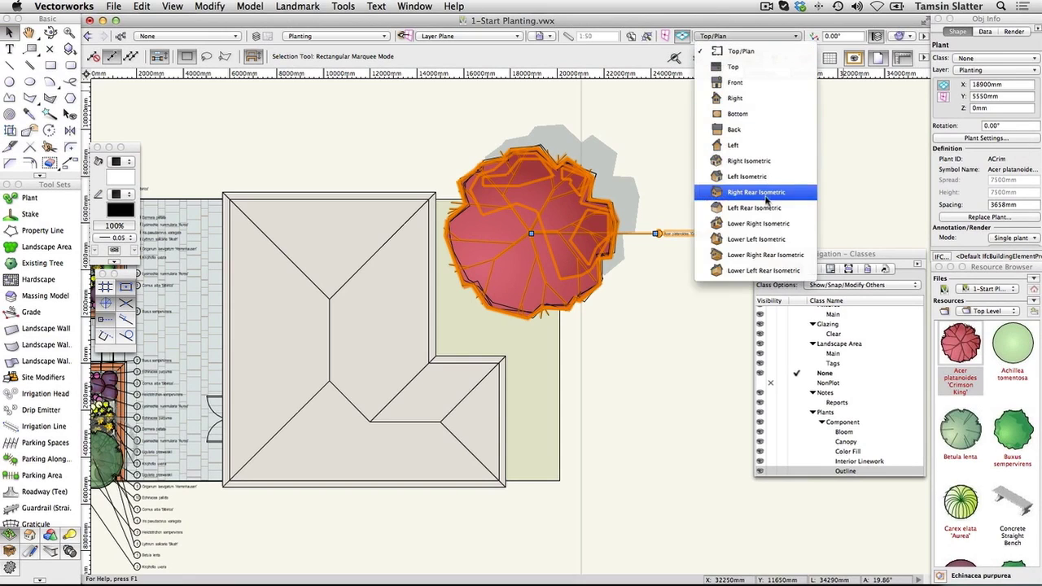
{"action": "left_click", "coordinate": [751, 178]}
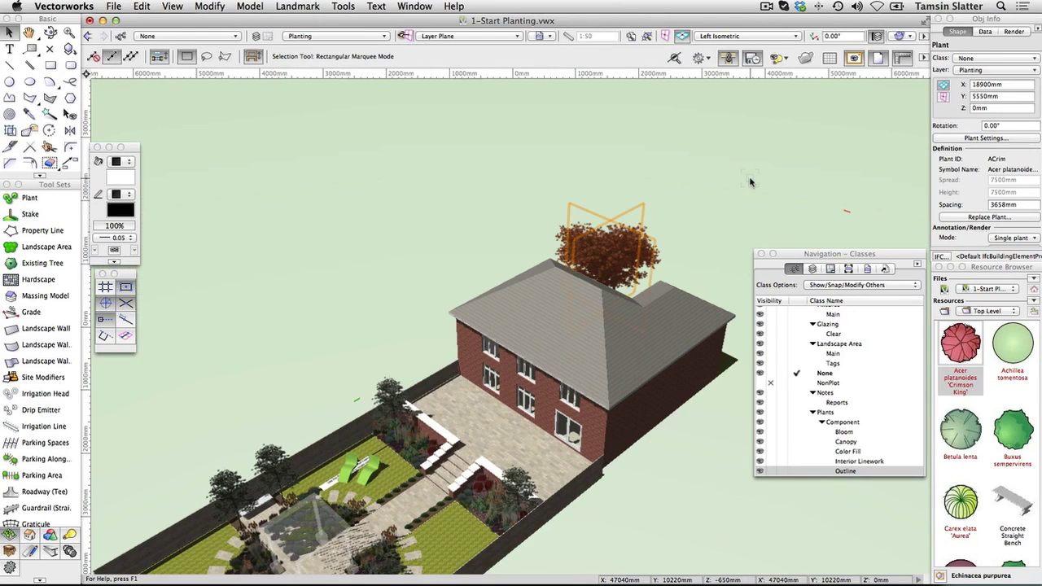
{"action": "left_click", "coordinate": [972, 140]}
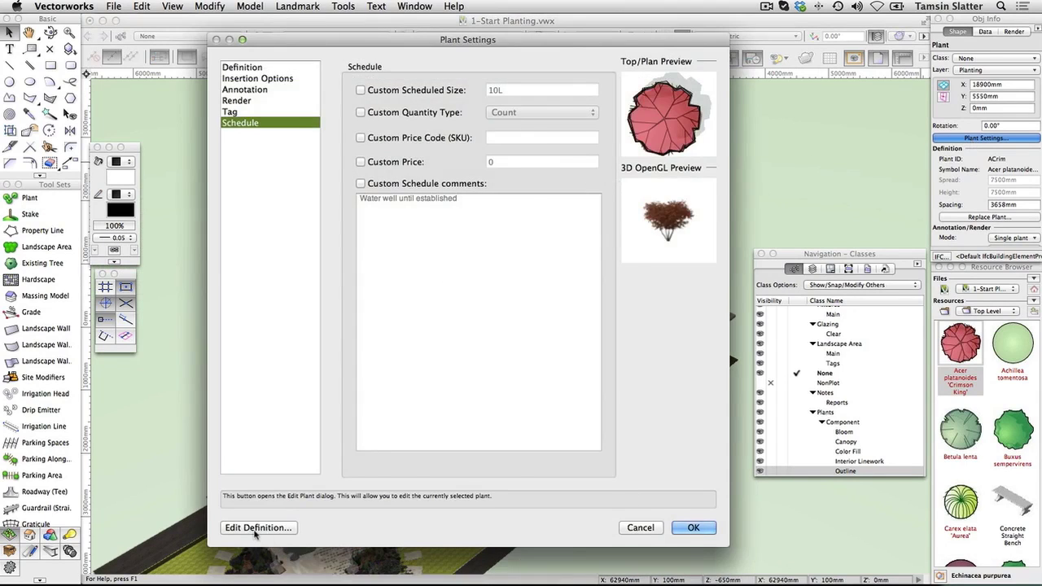
Copy only the 3D part of the photorealistic Acer palmatum 4.0 i A symbol into the definition
{"action": "left_click", "coordinate": [258, 531]}
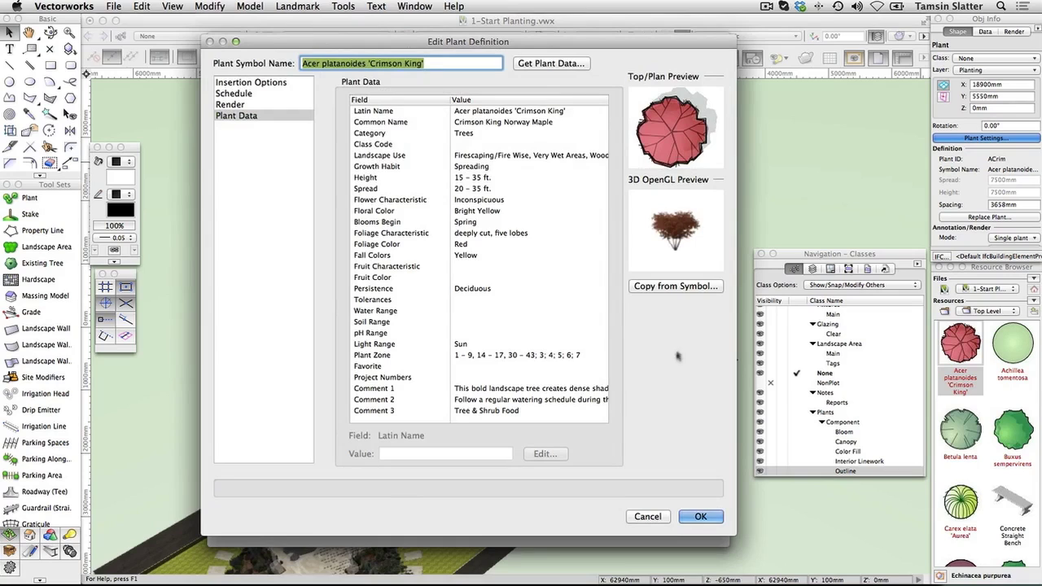
{"action": "left_click", "coordinate": [678, 288]}
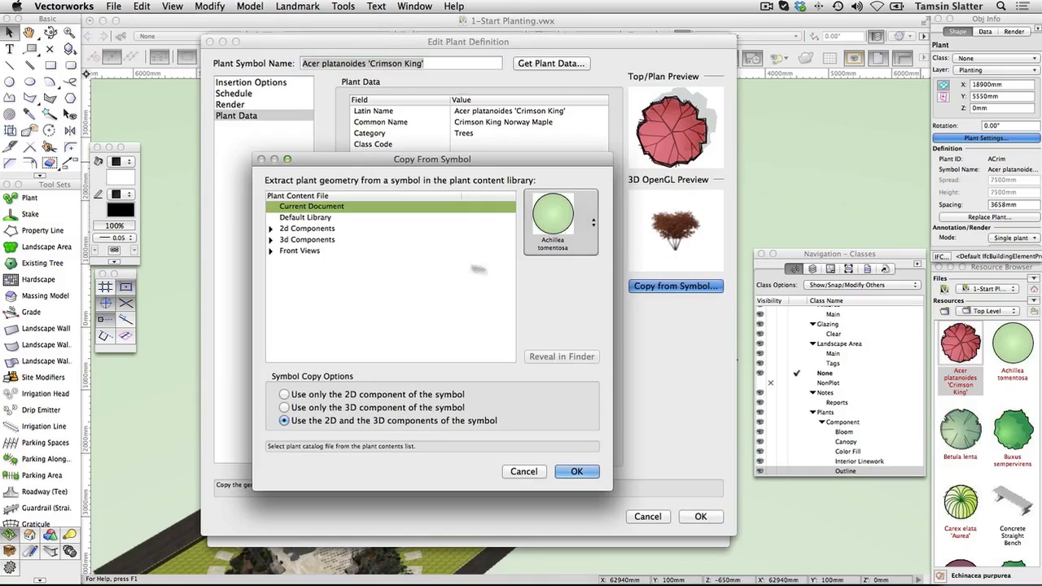
{"action": "left_click", "coordinate": [271, 240]}
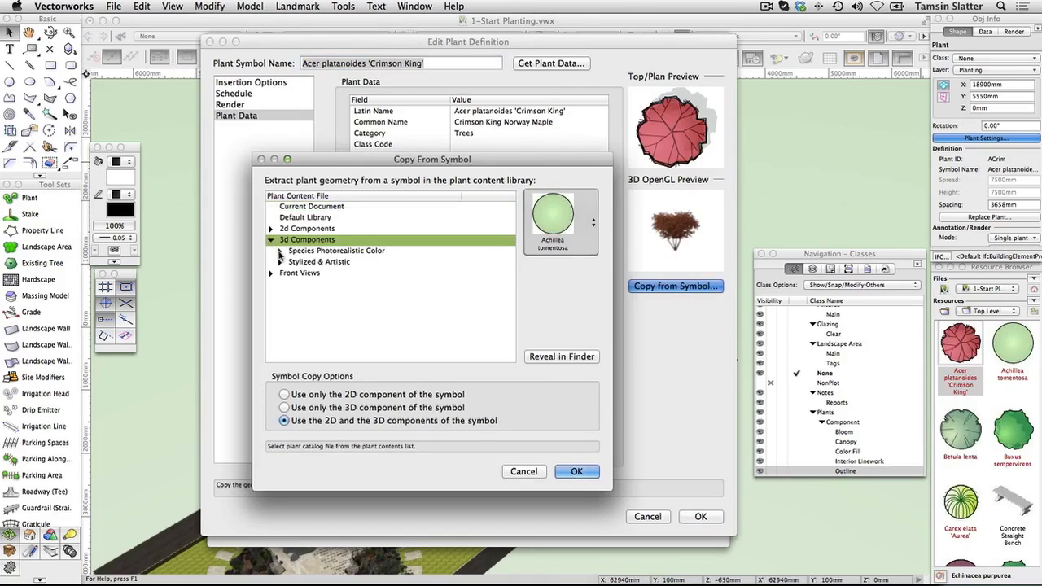
{"action": "left_click", "coordinate": [279, 254]}
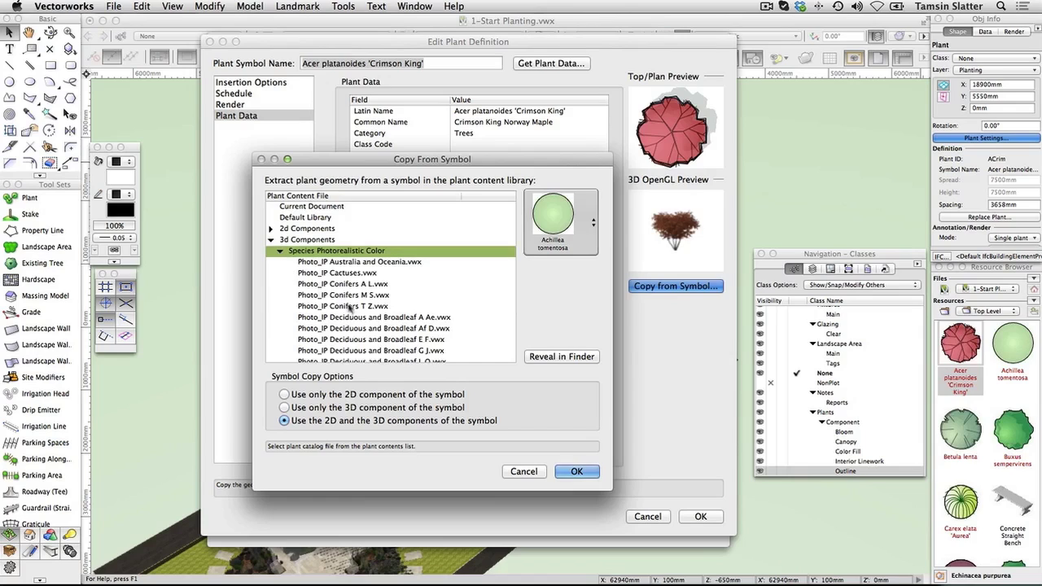
{"action": "left_click", "coordinate": [362, 318]}
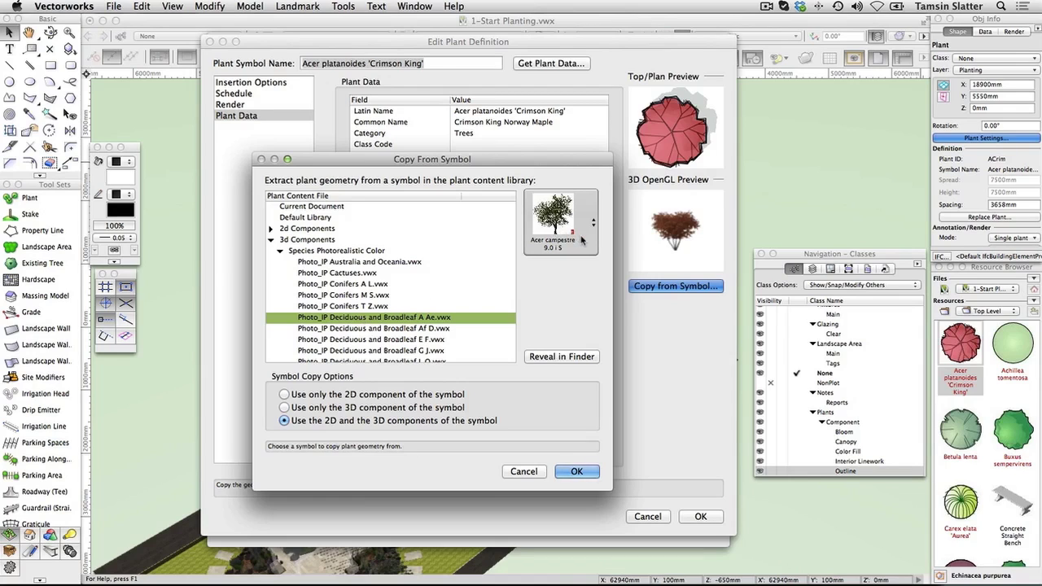
{"action": "left_click", "coordinate": [581, 239]}
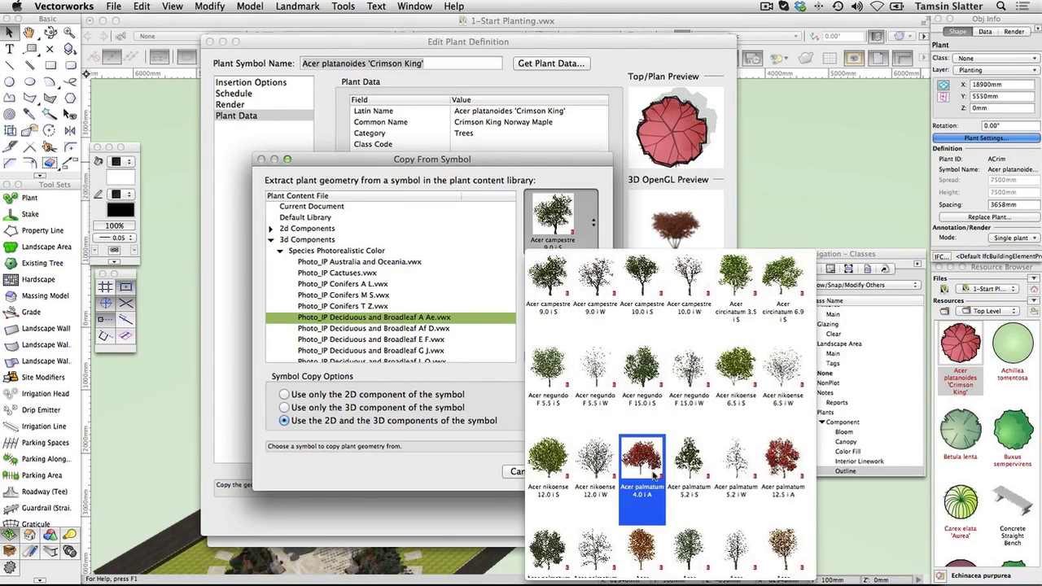
{"action": "left_click", "coordinate": [648, 473]}
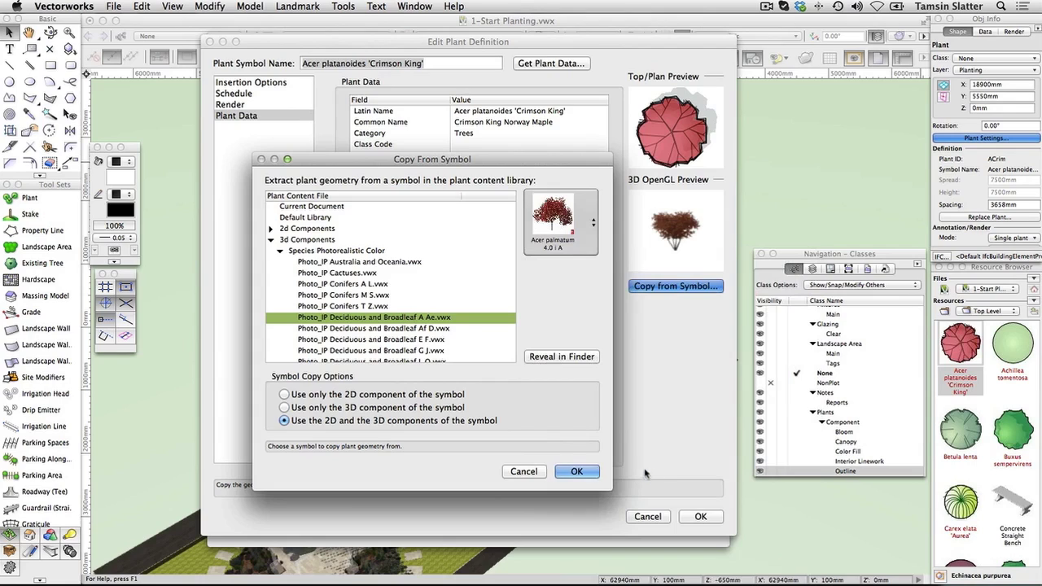
{"action": "left_click", "coordinate": [396, 407]}
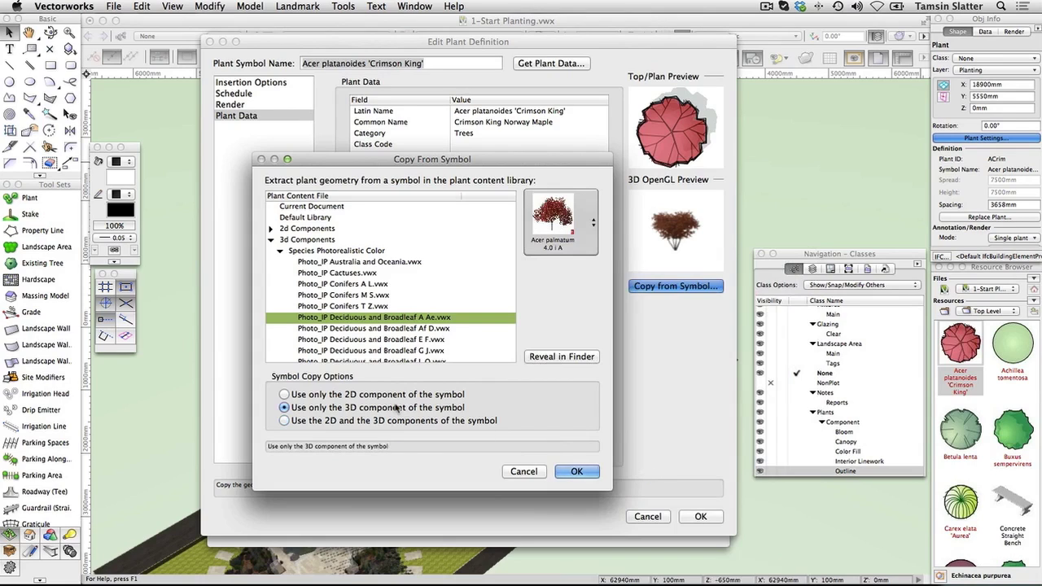
{"action": "left_click", "coordinate": [574, 473]}
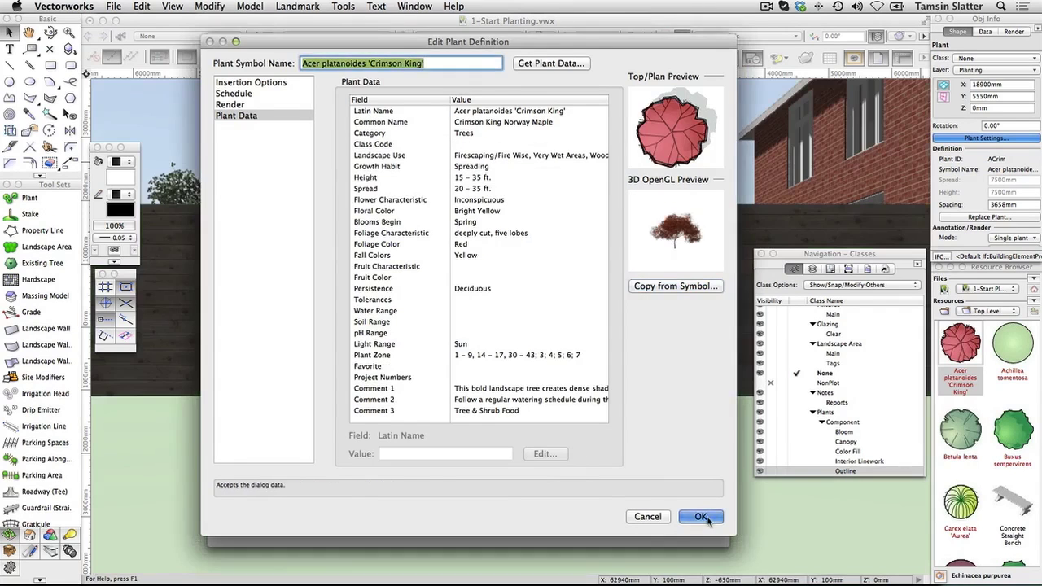
{"action": "left_click", "coordinate": [705, 518]}
Close Plant Settings, switch to Left Isometric with KP_1, and deselect the photo maple
{"action": "left_click", "coordinate": [696, 526]}
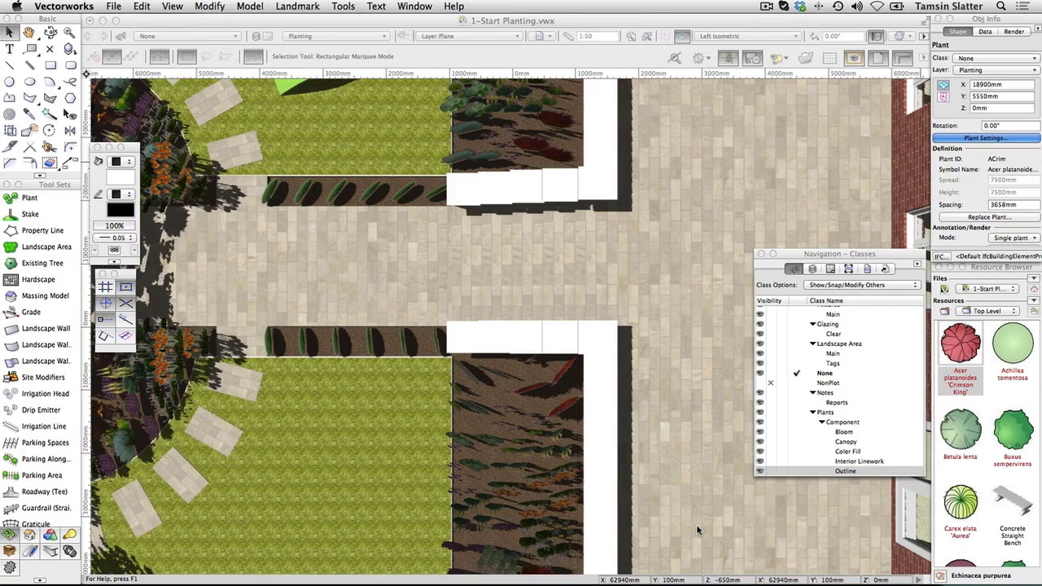
{"action": "key", "text": "KP_1"}
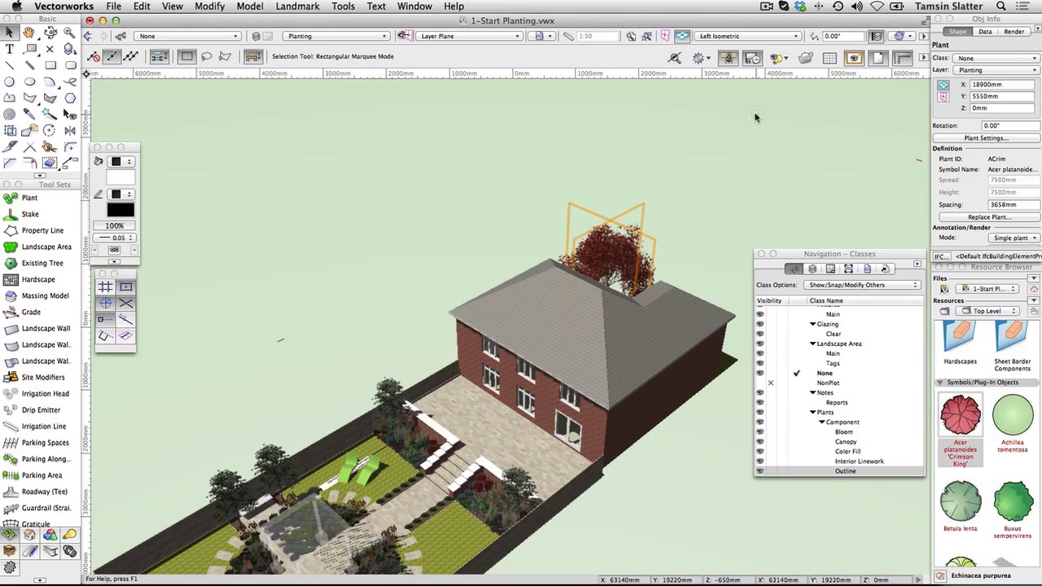
{"action": "left_click", "coordinate": [754, 118]}
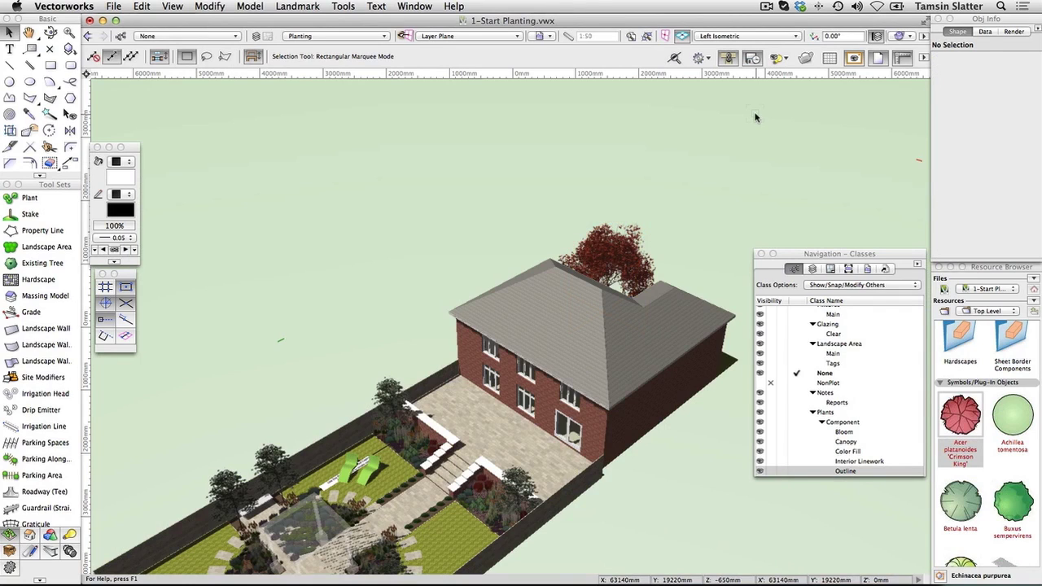